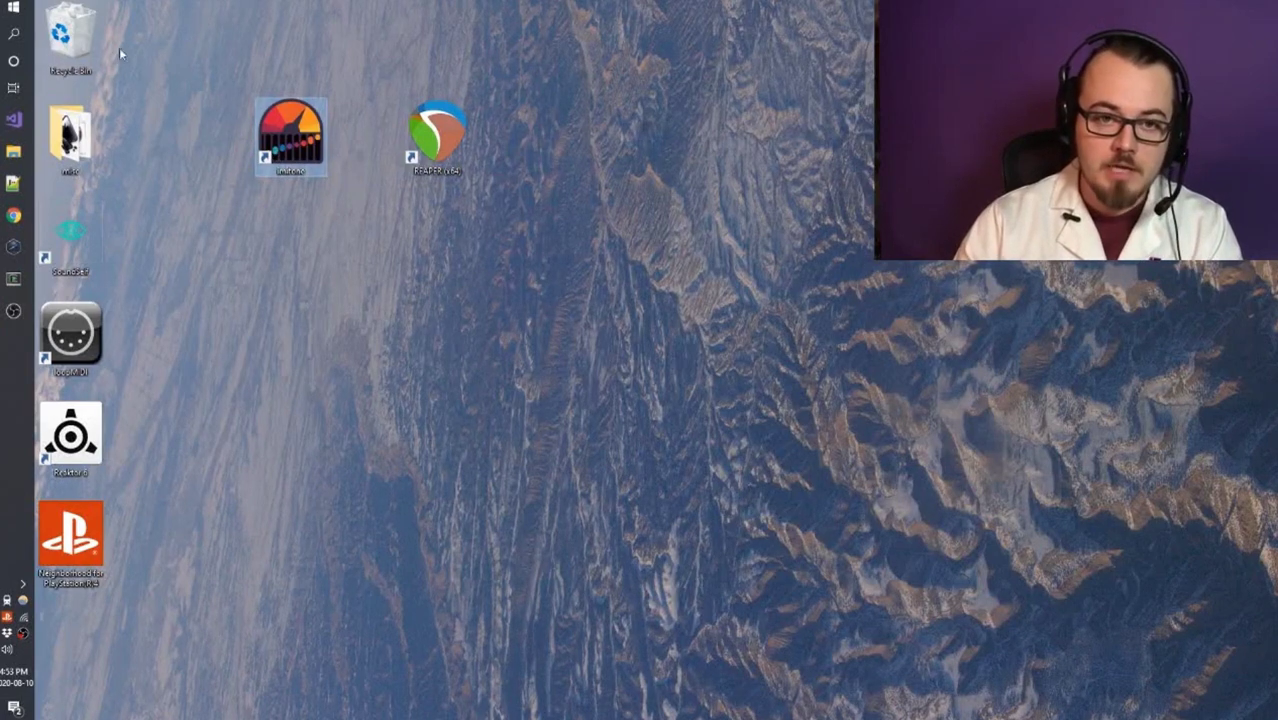
- Launch imitone from a Start menu search for 'imit'
click(12, 6)
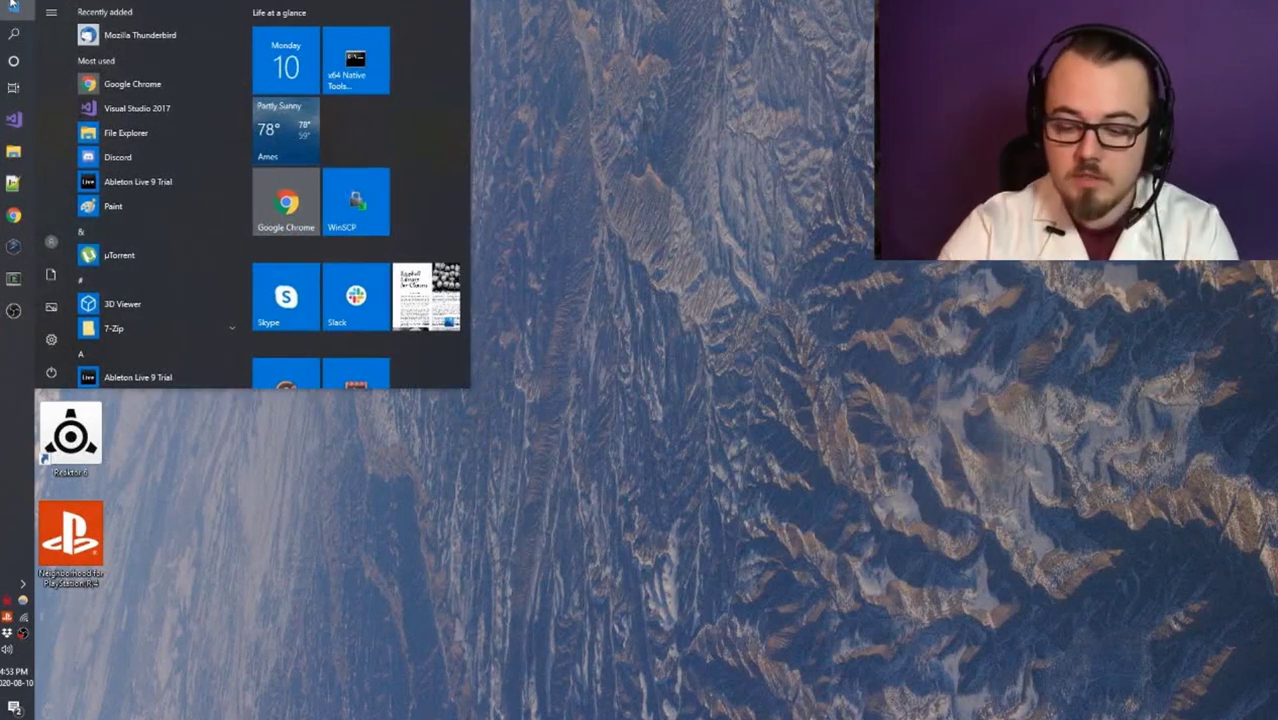
text(imitone)
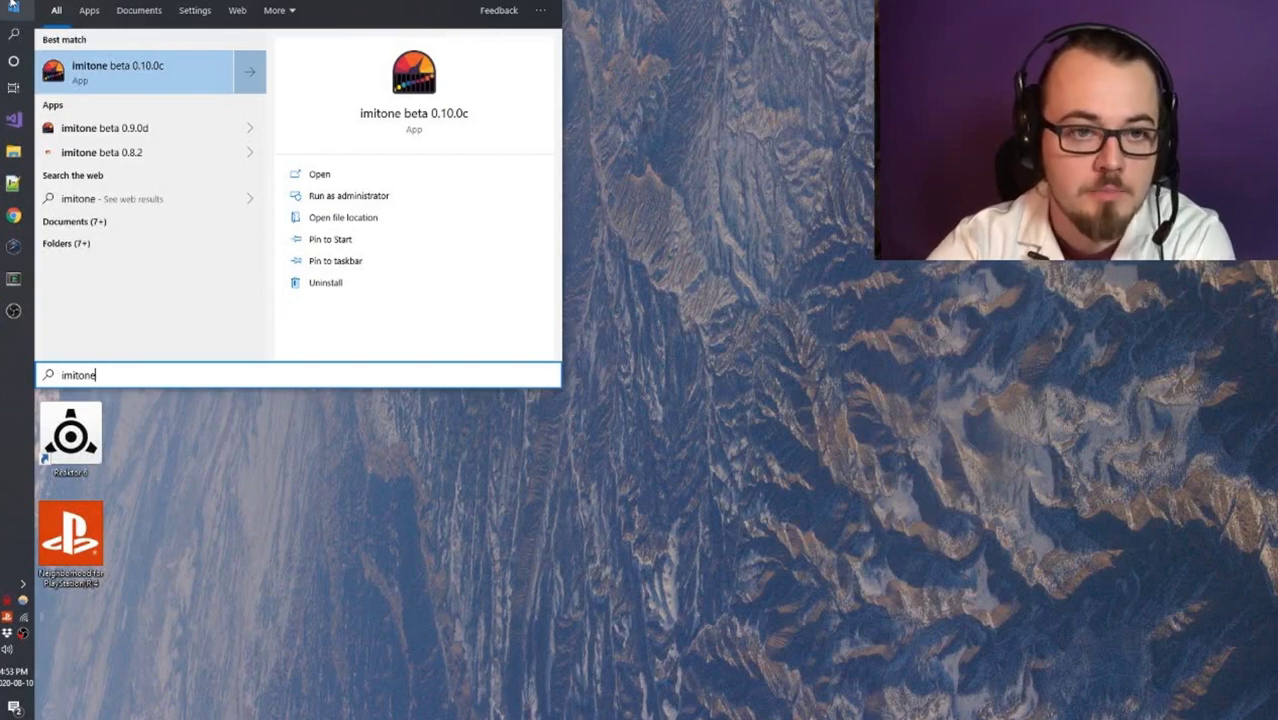
key(Return)
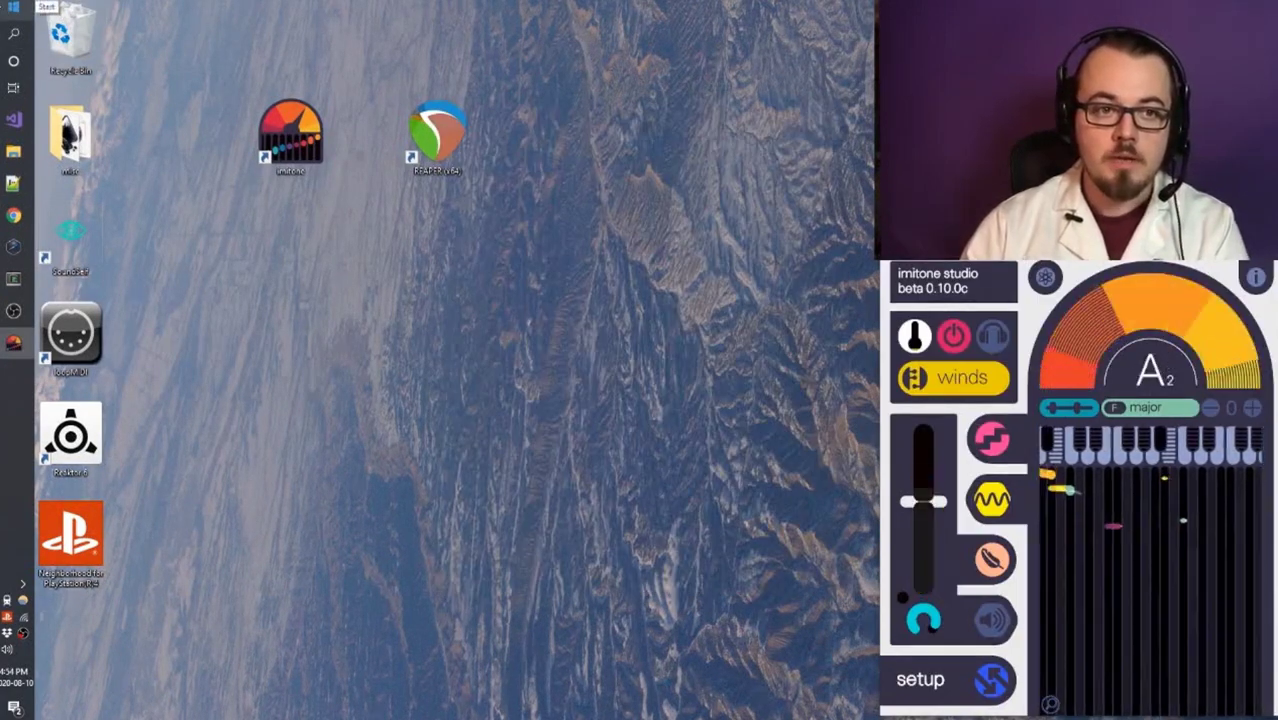
- Launch Ableton Live 9 Trial from a Start menu search for 'ableton'
click(15, 10)
text(ab)
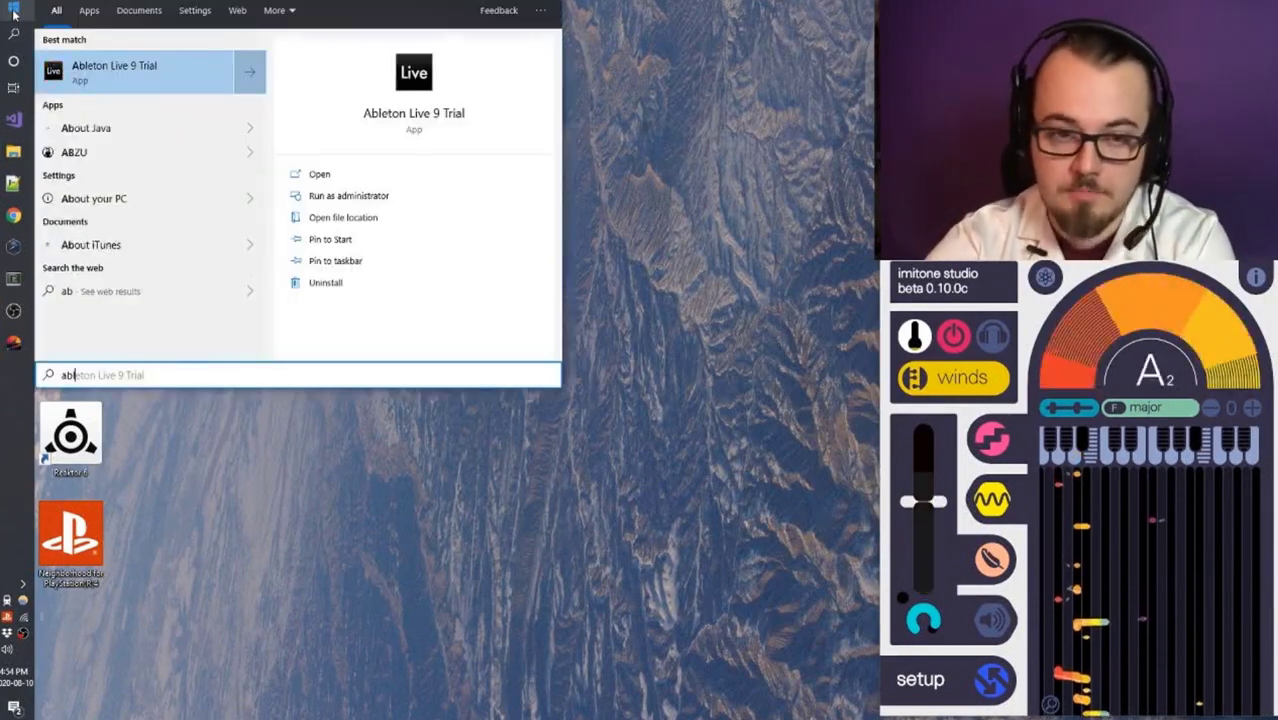
text(leton)
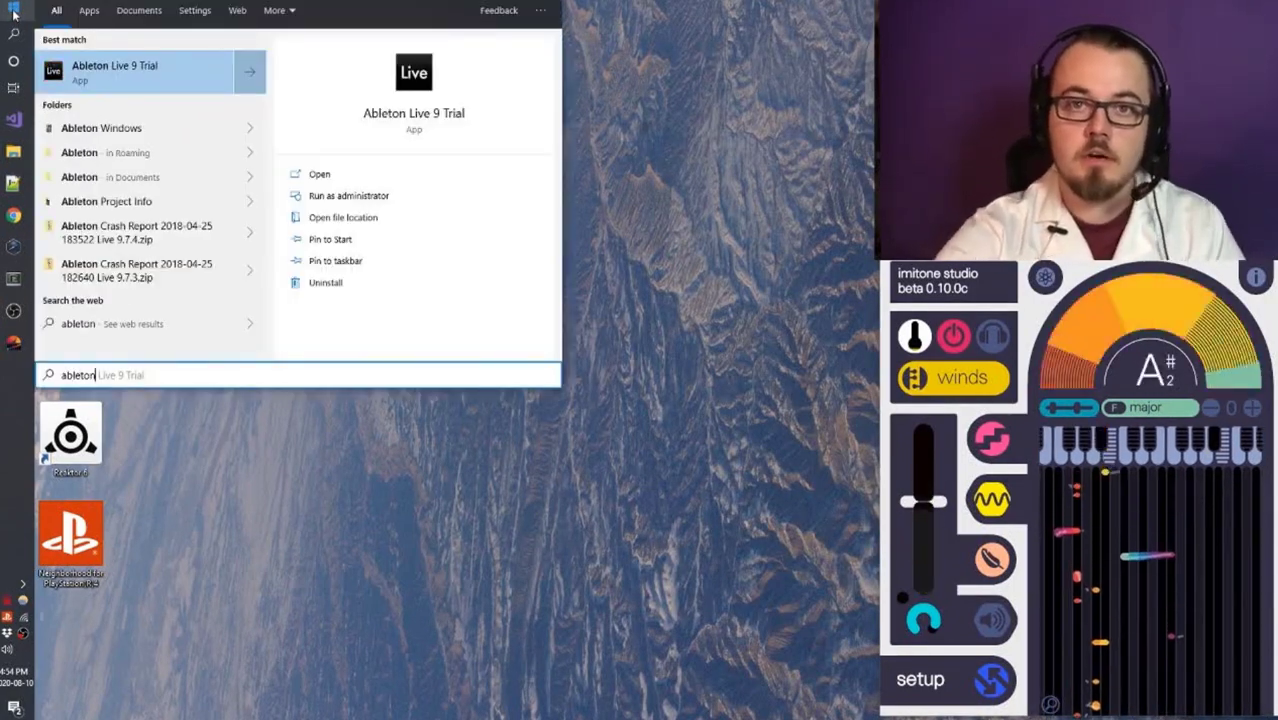
click(13, 12)
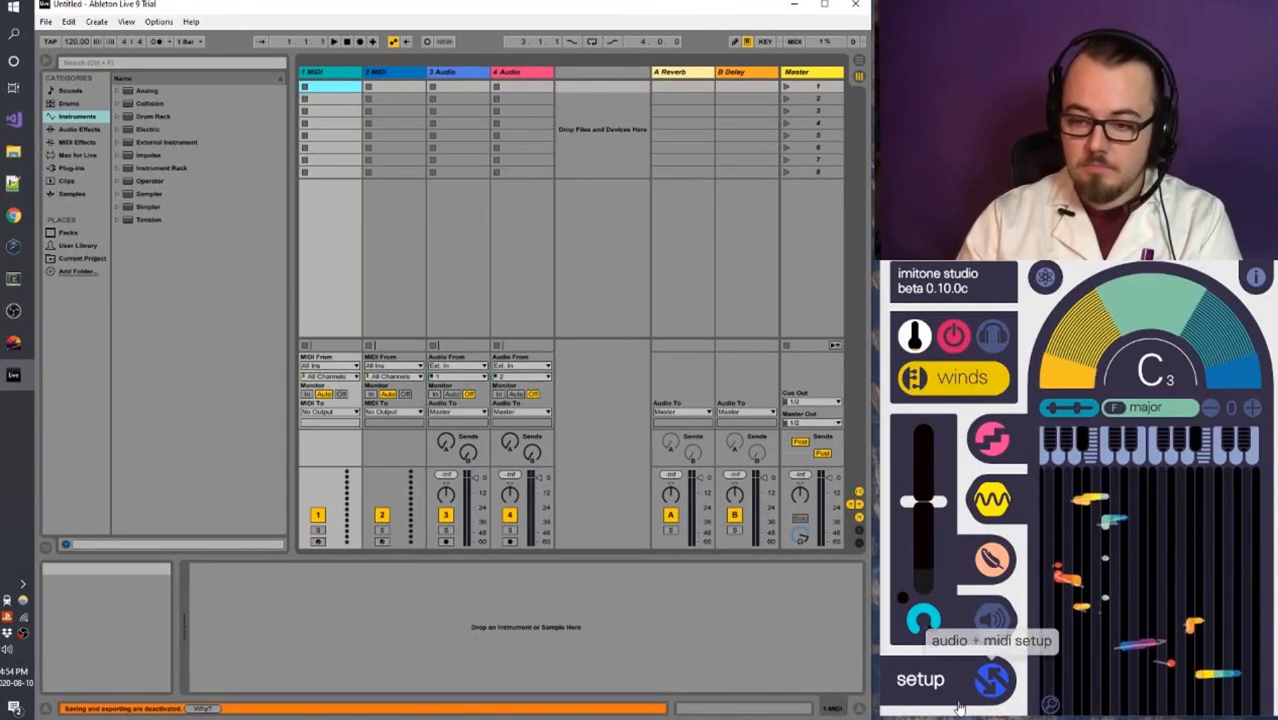
- In imitone's setup, keep MIDI output on imitone app to app
click(958, 688)
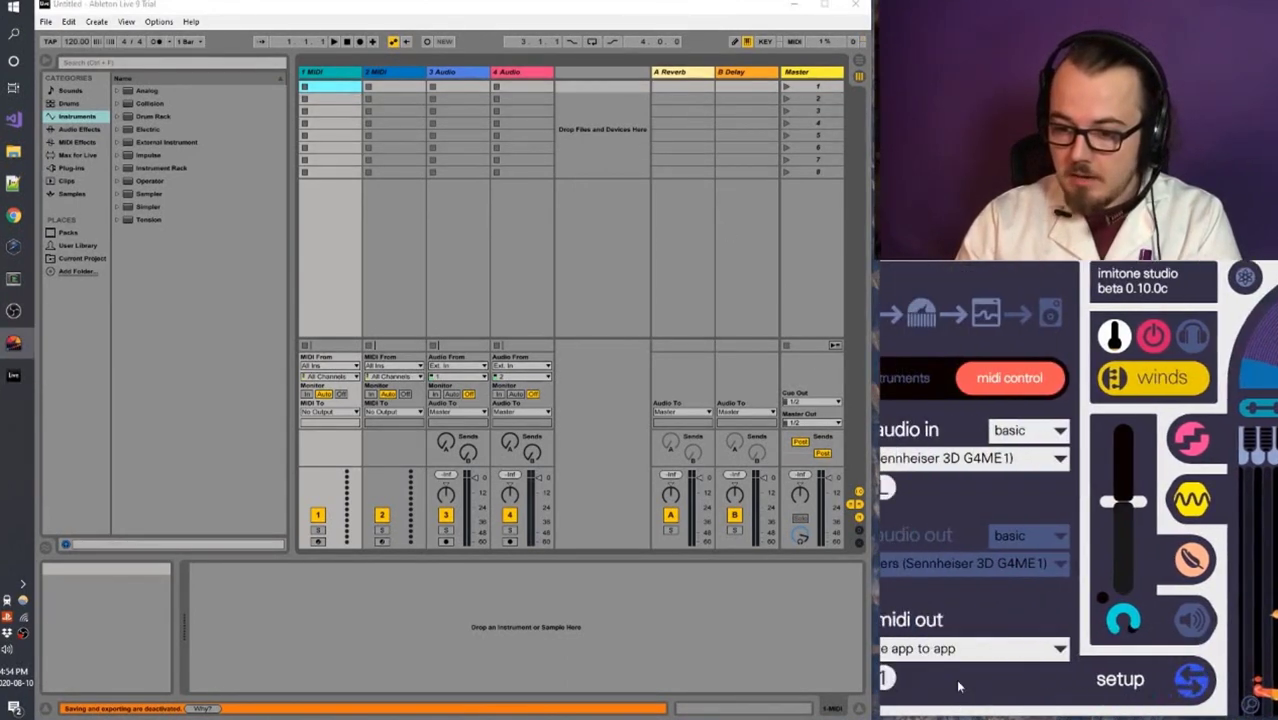
click(1040, 652)
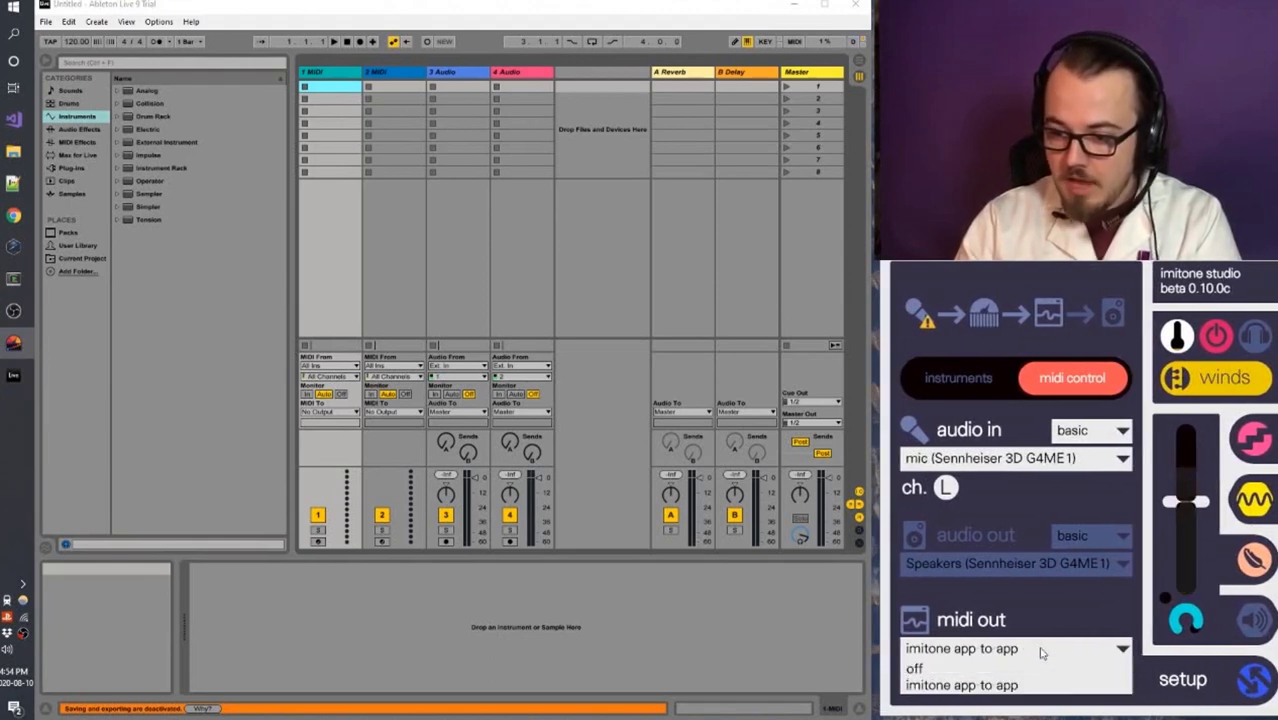
click(1032, 650)
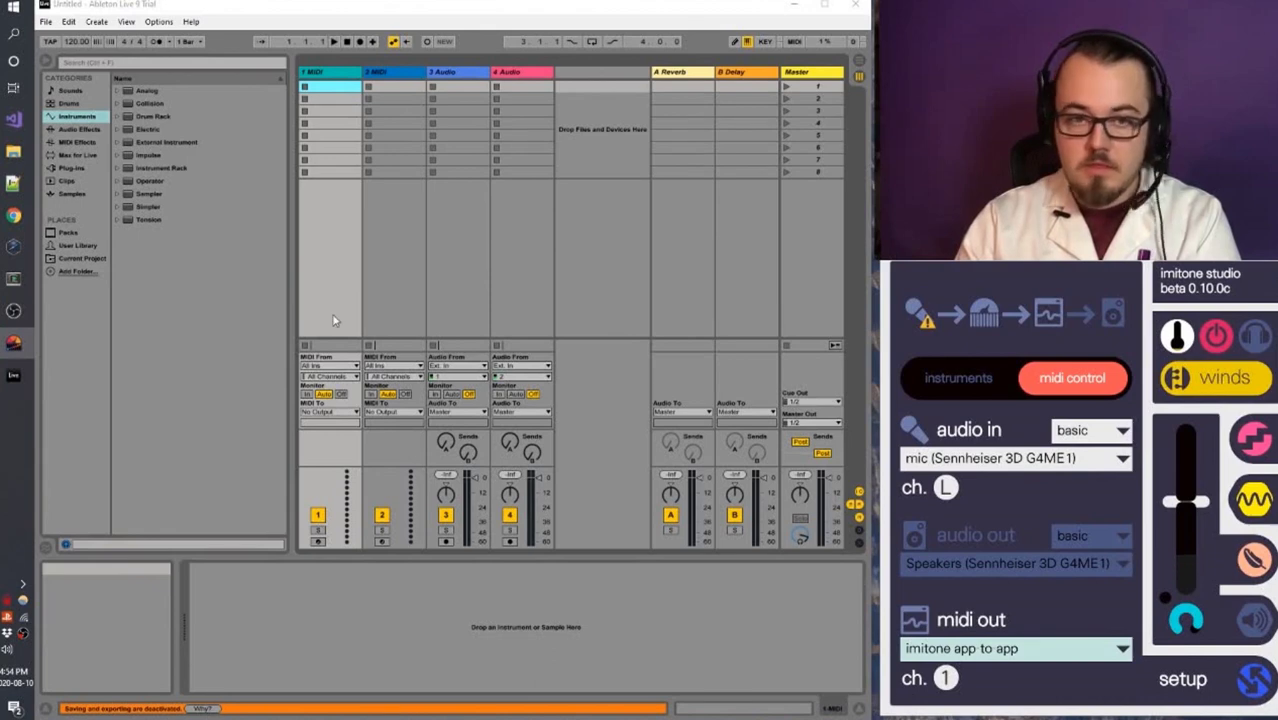
- In Ableton Preferences > Link/MIDI, set control surface Input 1 to imitone app-to-app
click(150, 22)
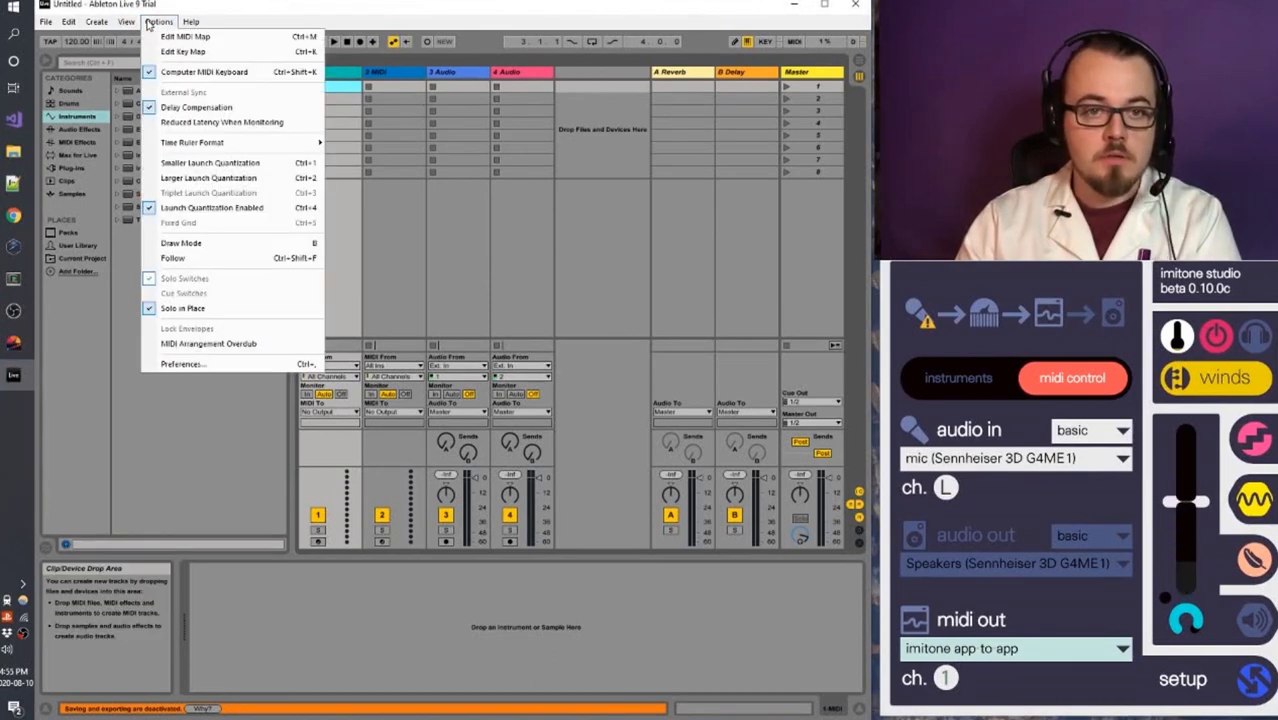
click(236, 365)
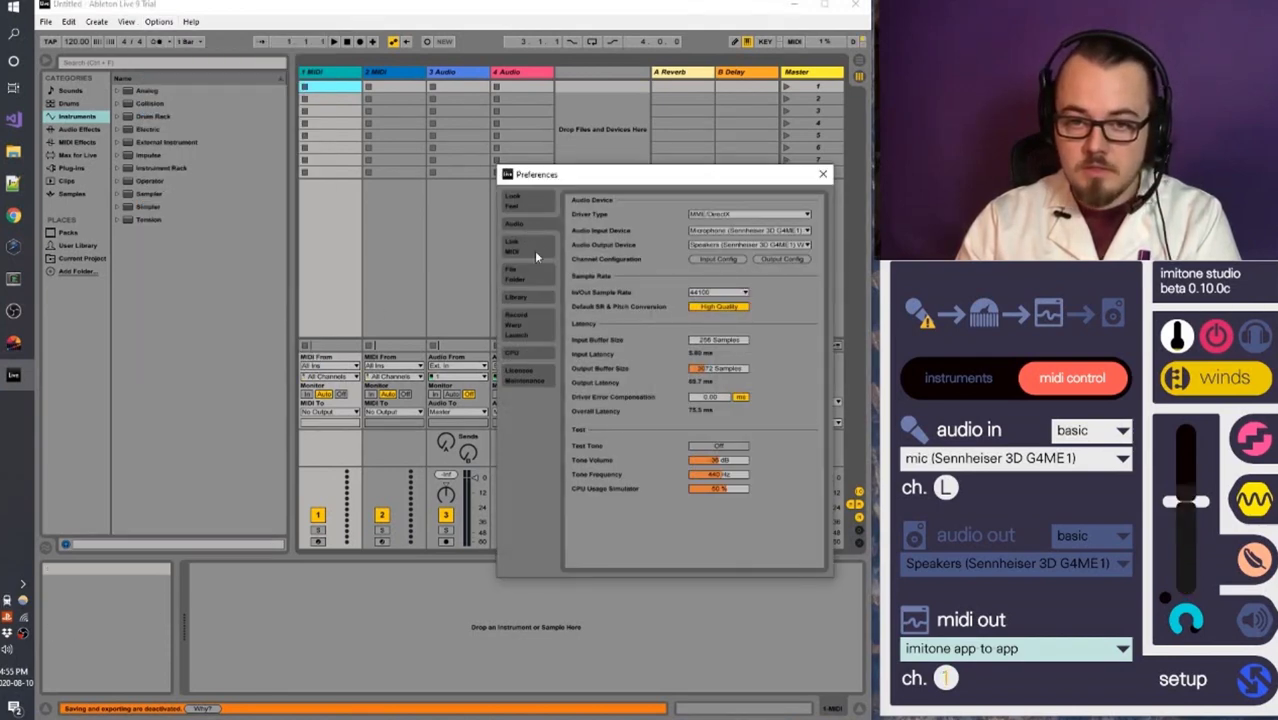
click(535, 256)
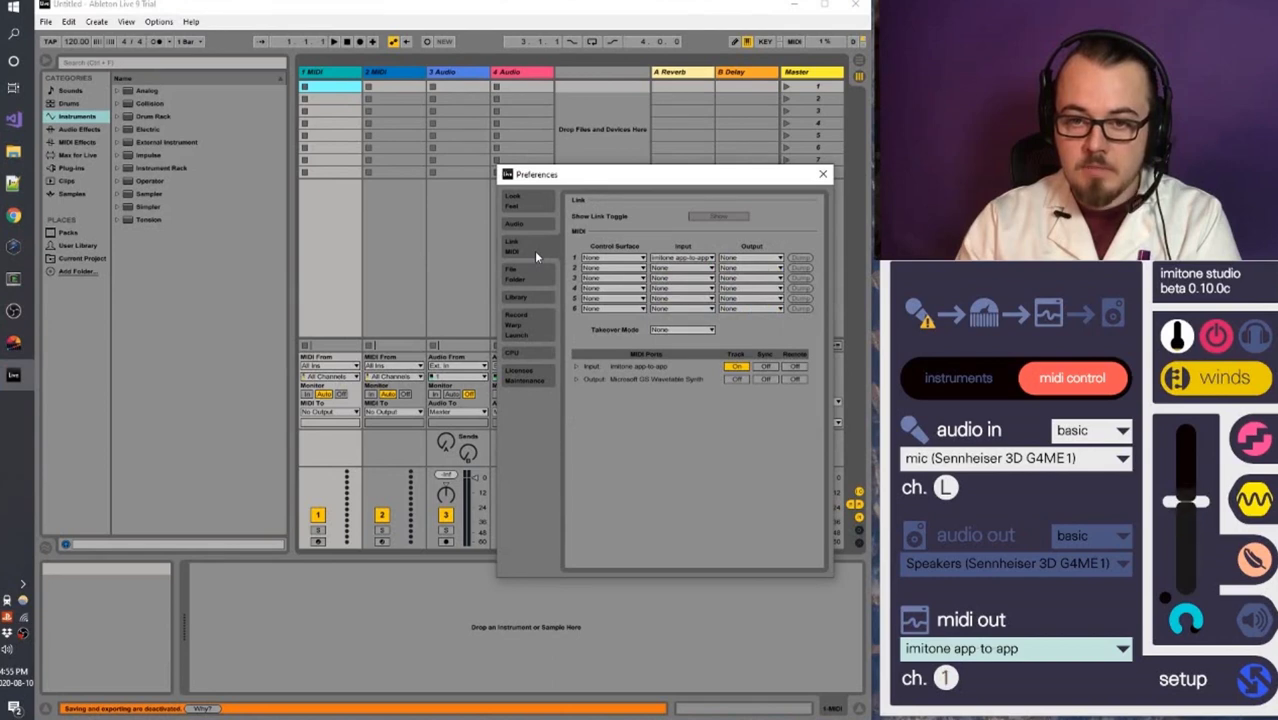
click(683, 259)
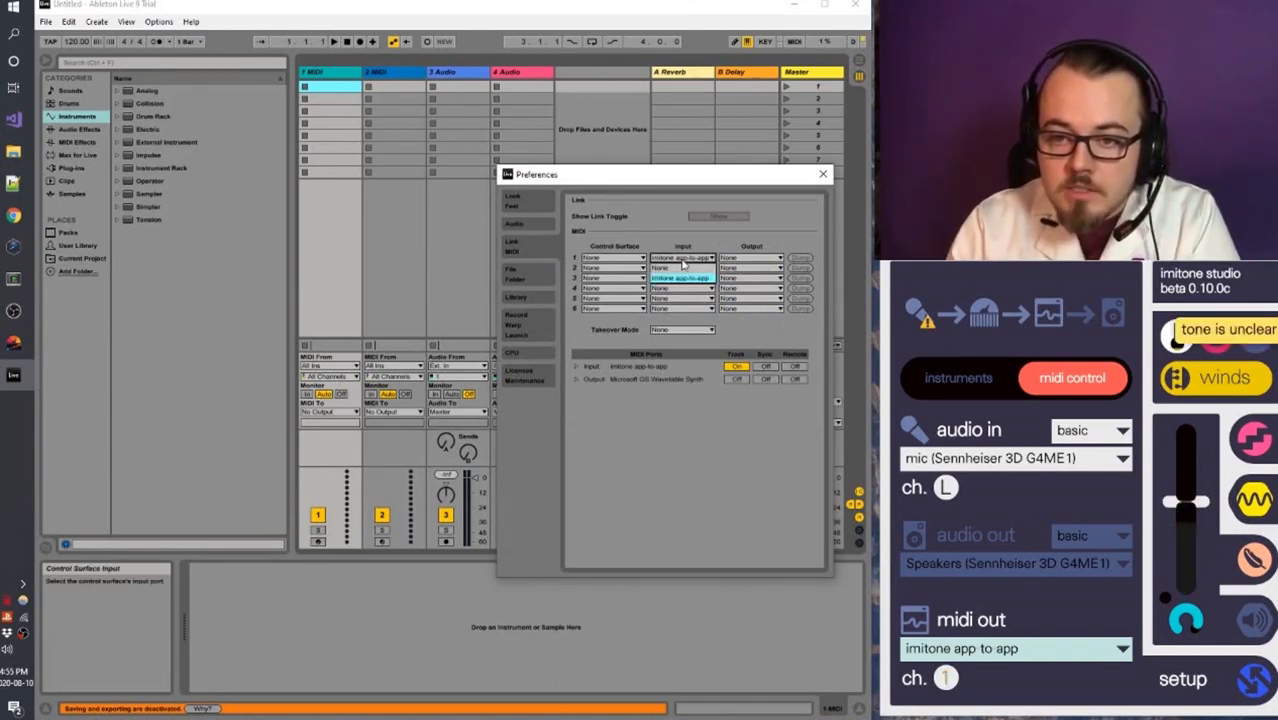
click(688, 287)
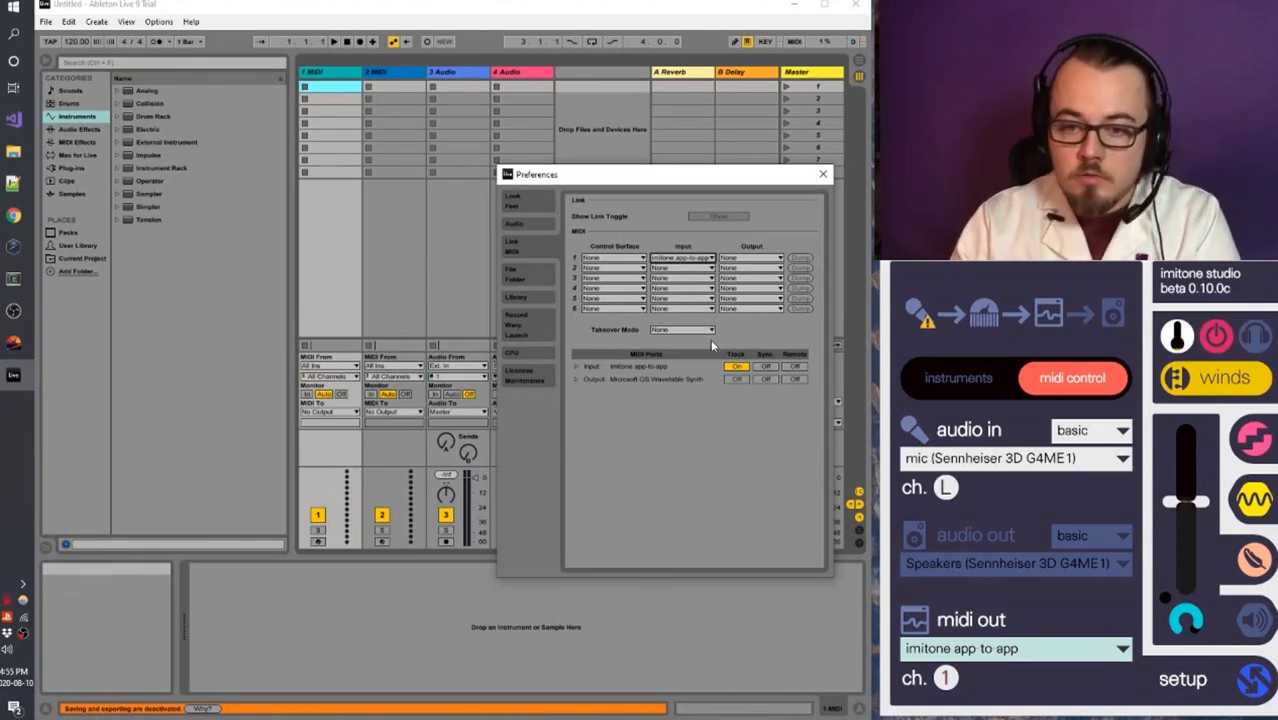
click(1205, 688)
- Return imitone to its tuner, keeping MME/DirectX and imitone's basic input driver unchanged
click(1207, 689)
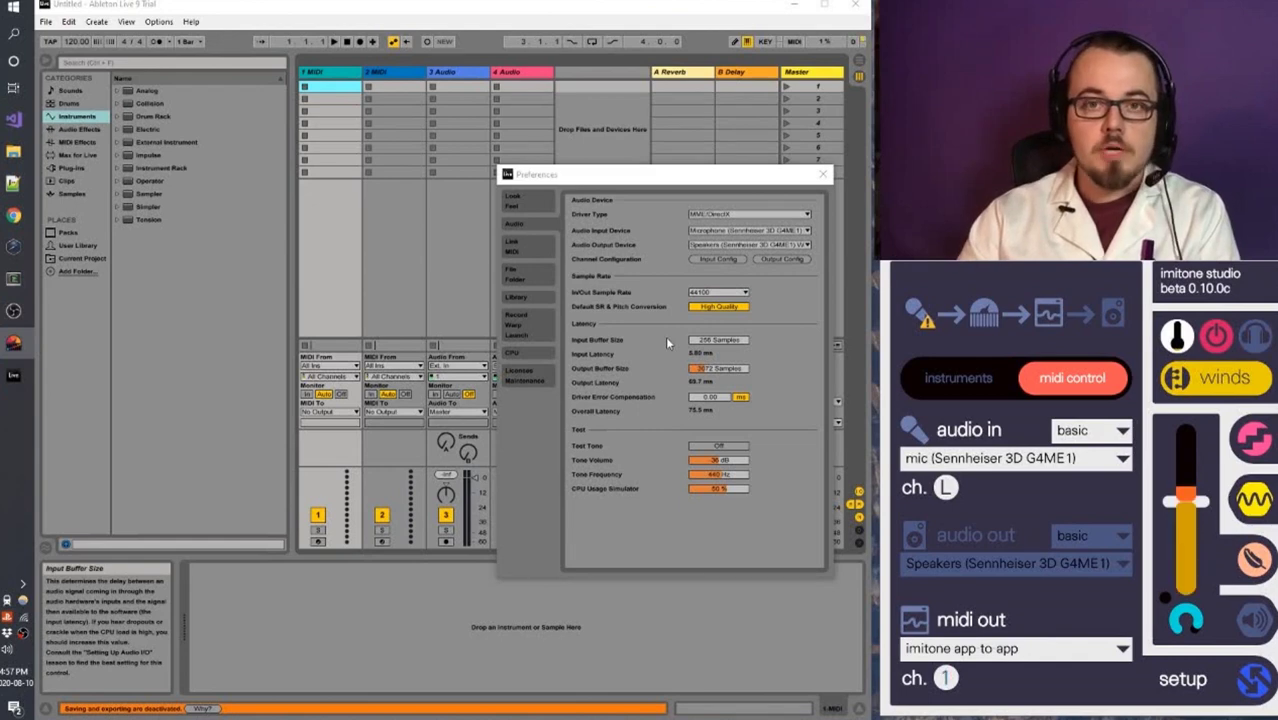
click(746, 216)
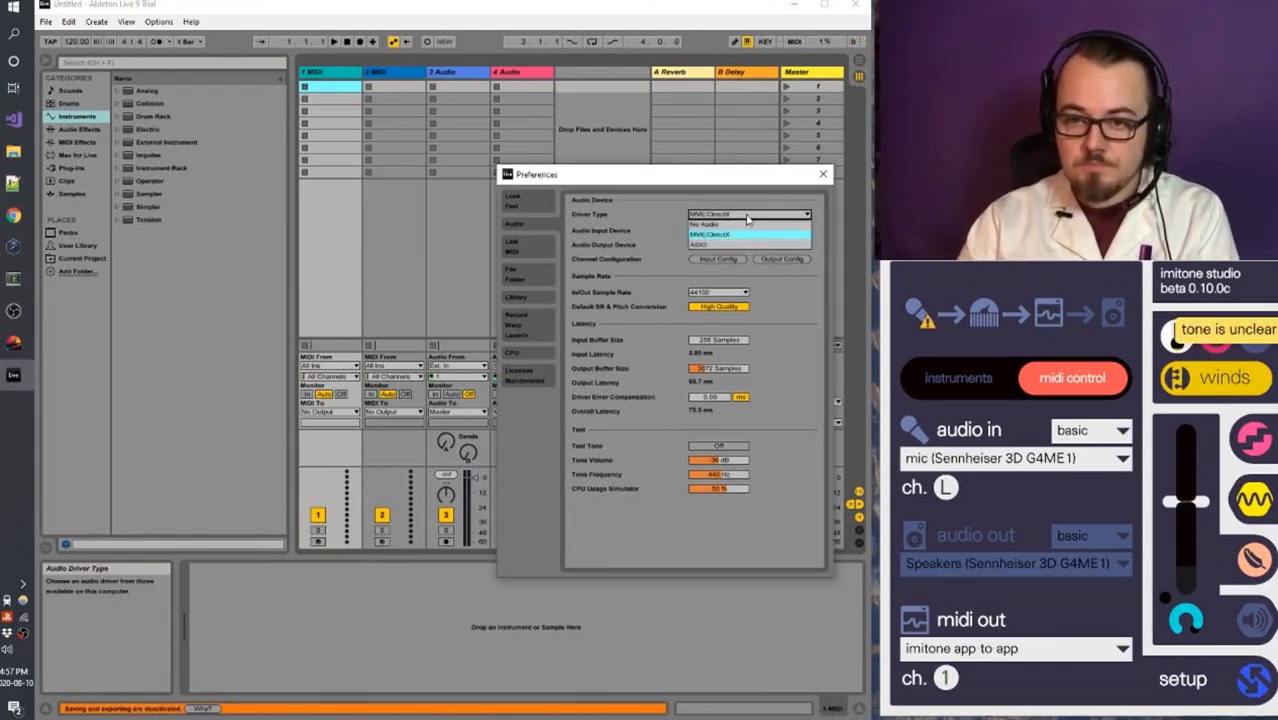
click(746, 218)
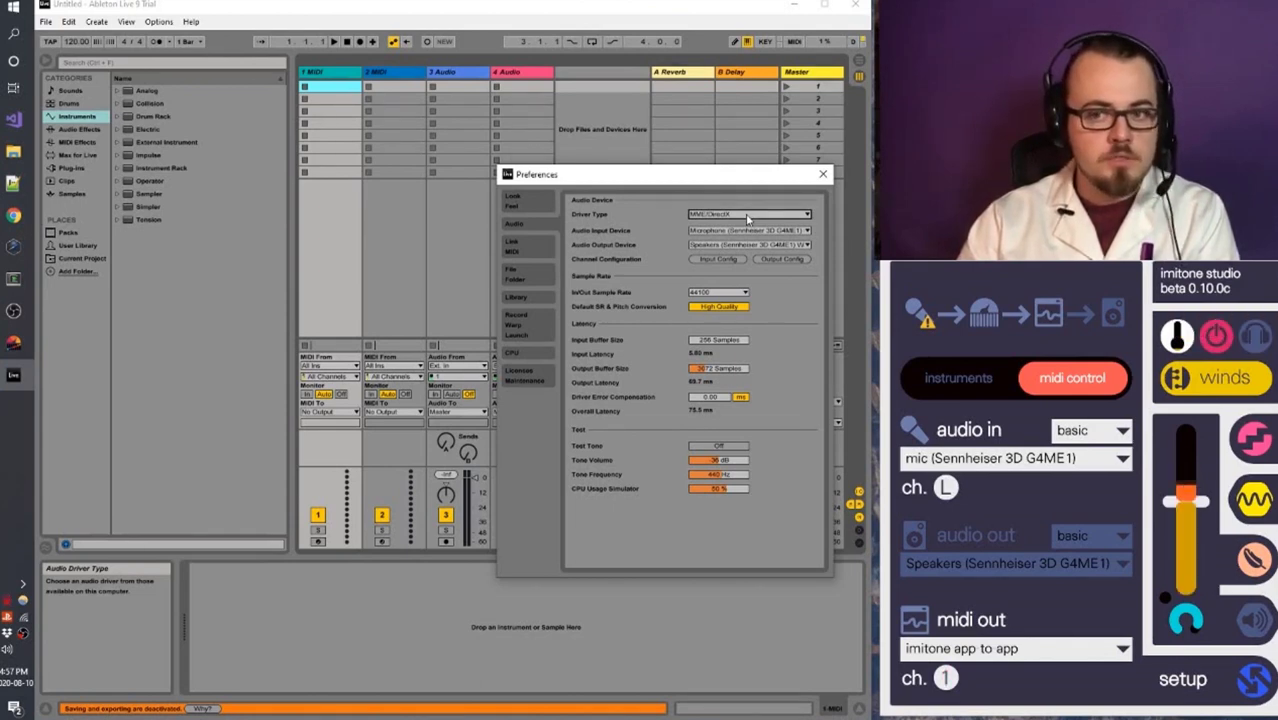
click(1112, 432)
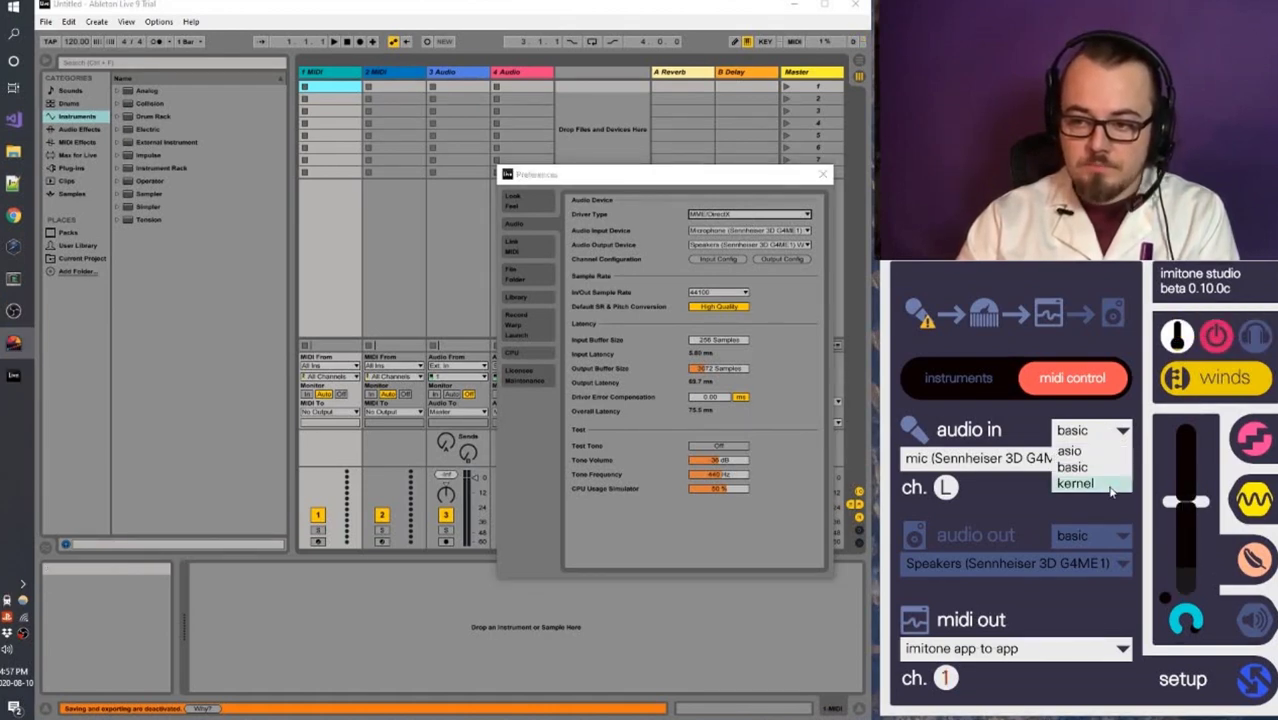
click(1102, 412)
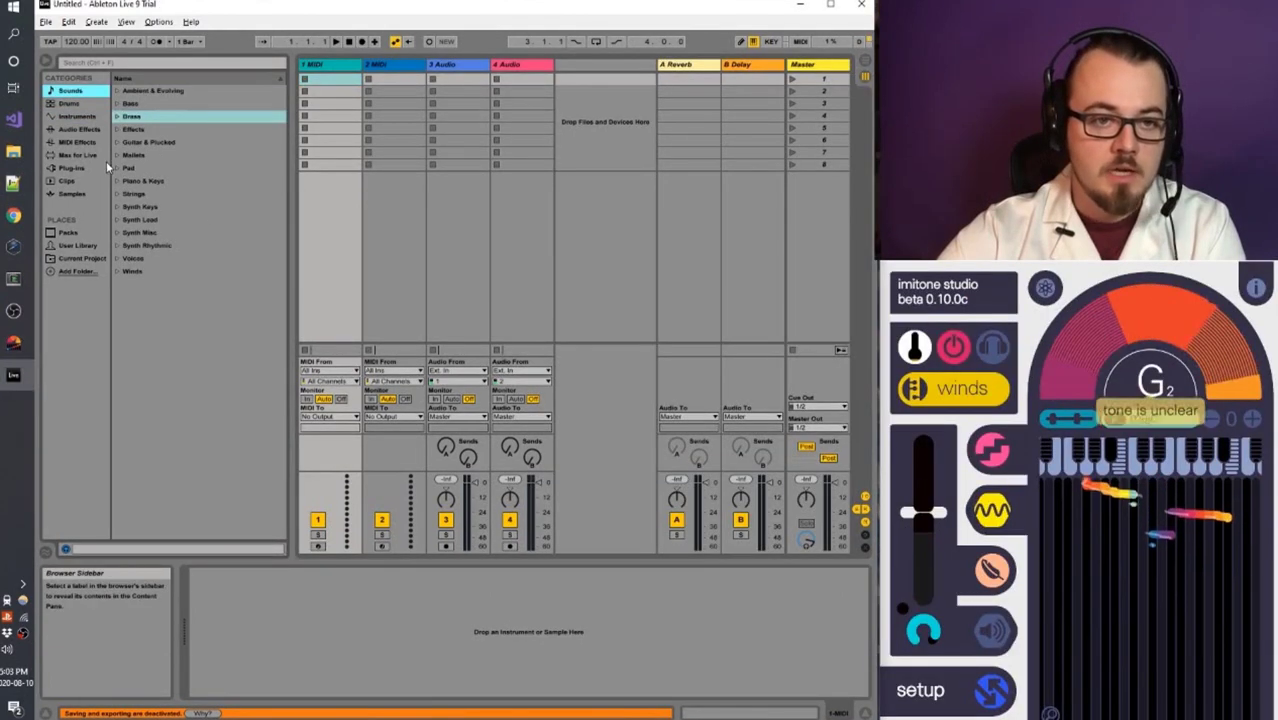
- Drag the Operator > Synth Lead preset FM3 Glide Lead onto the 1 MIDI track
click(77, 117)
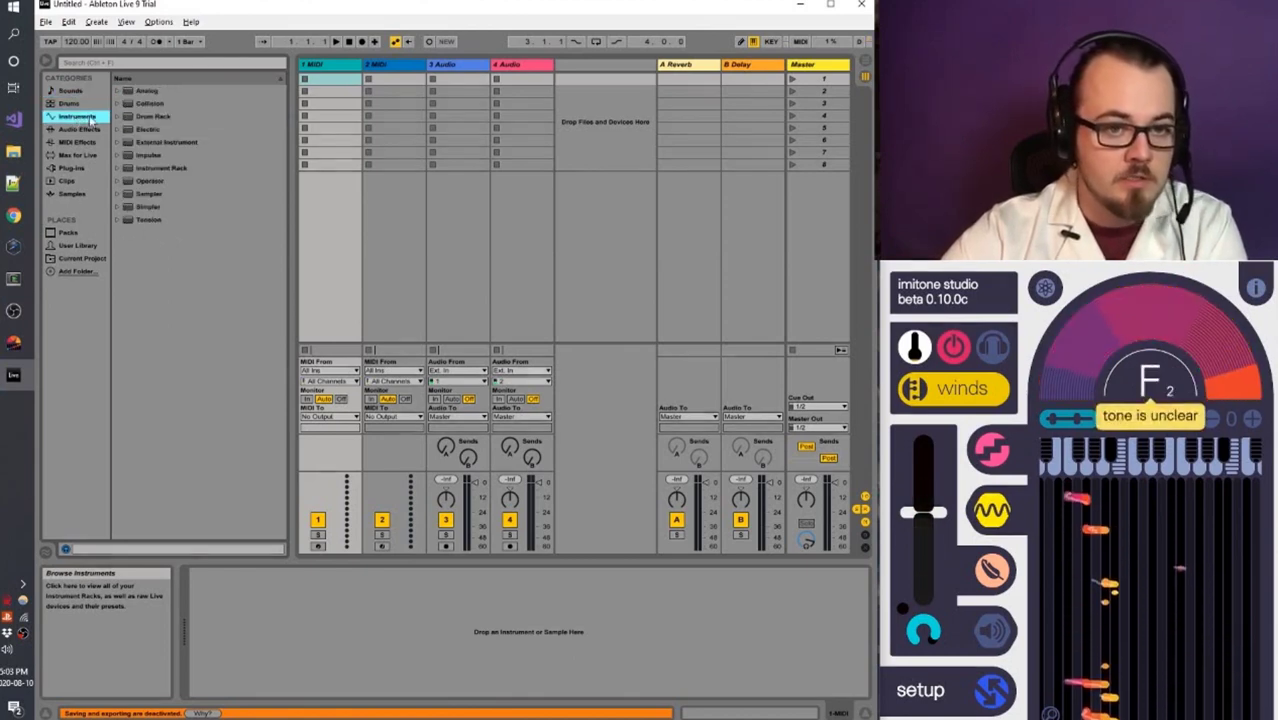
click(116, 181)
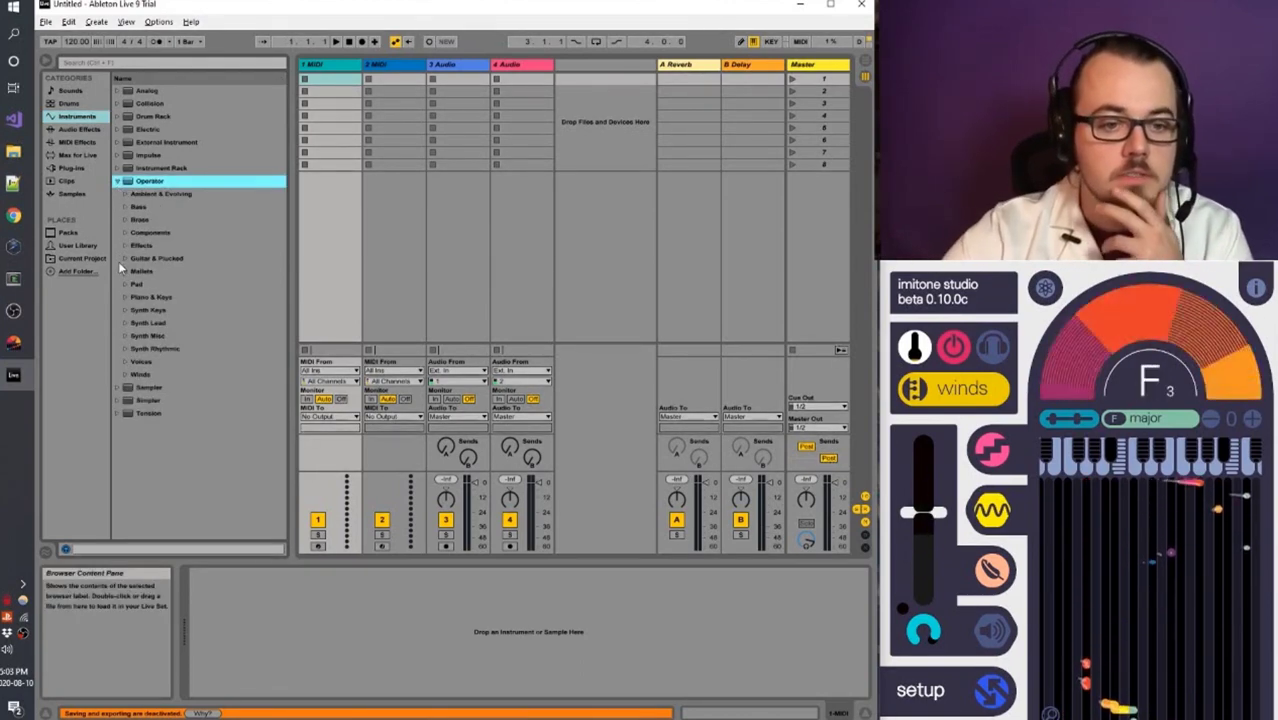
click(123, 321)
scroll(180, 455, down, 1)
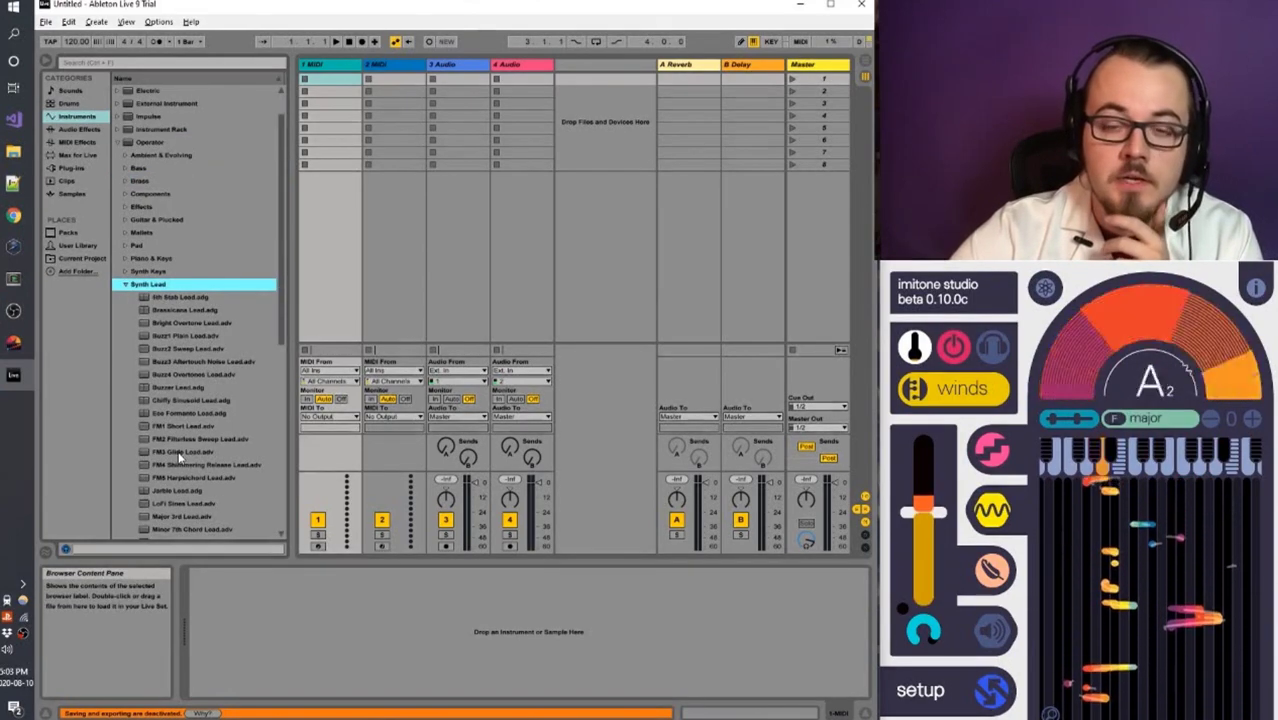
click(181, 453)
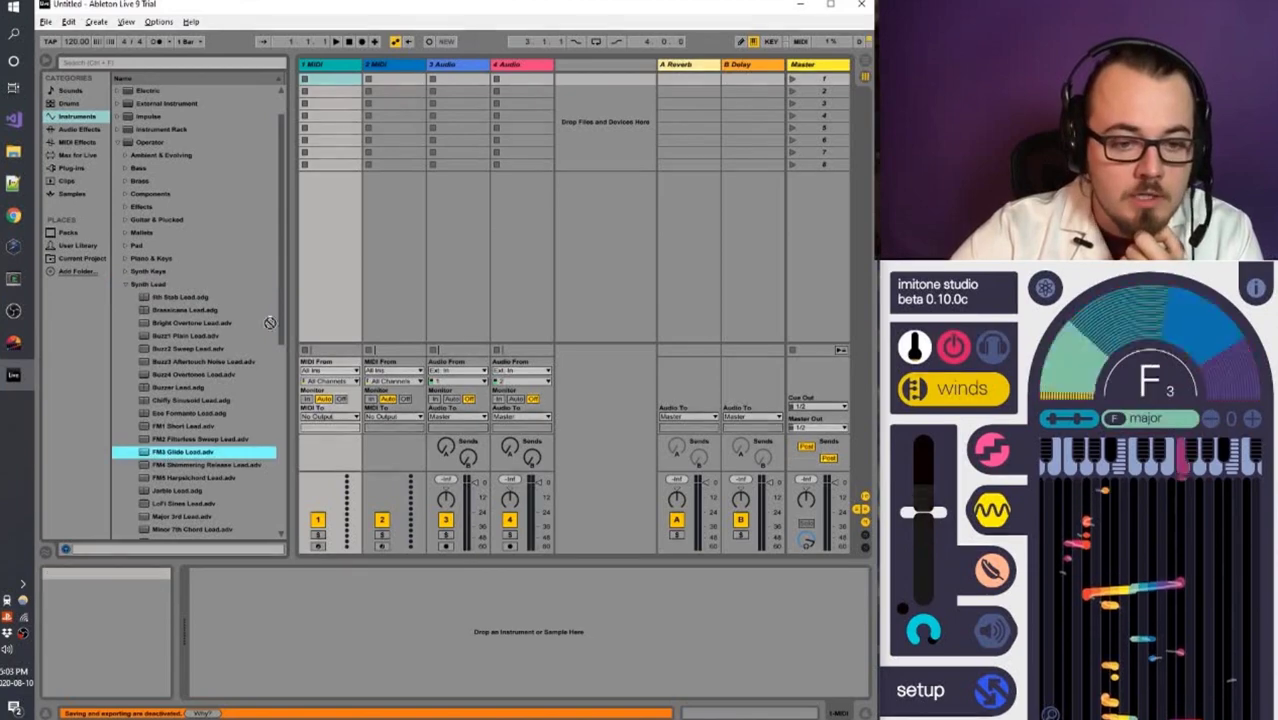
drag(269, 322, 330, 68)
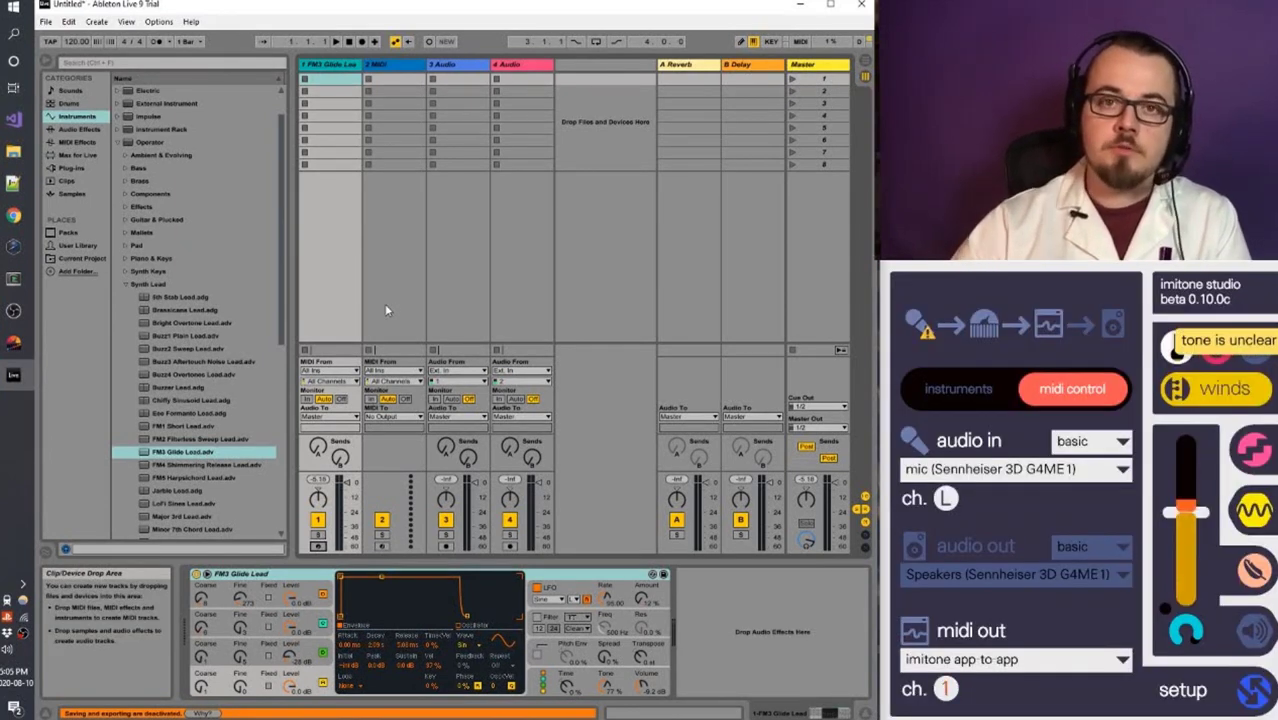
- Switch to Arrangement view and back to Session, then arm track 1 for recording
click(864, 62)
click(864, 76)
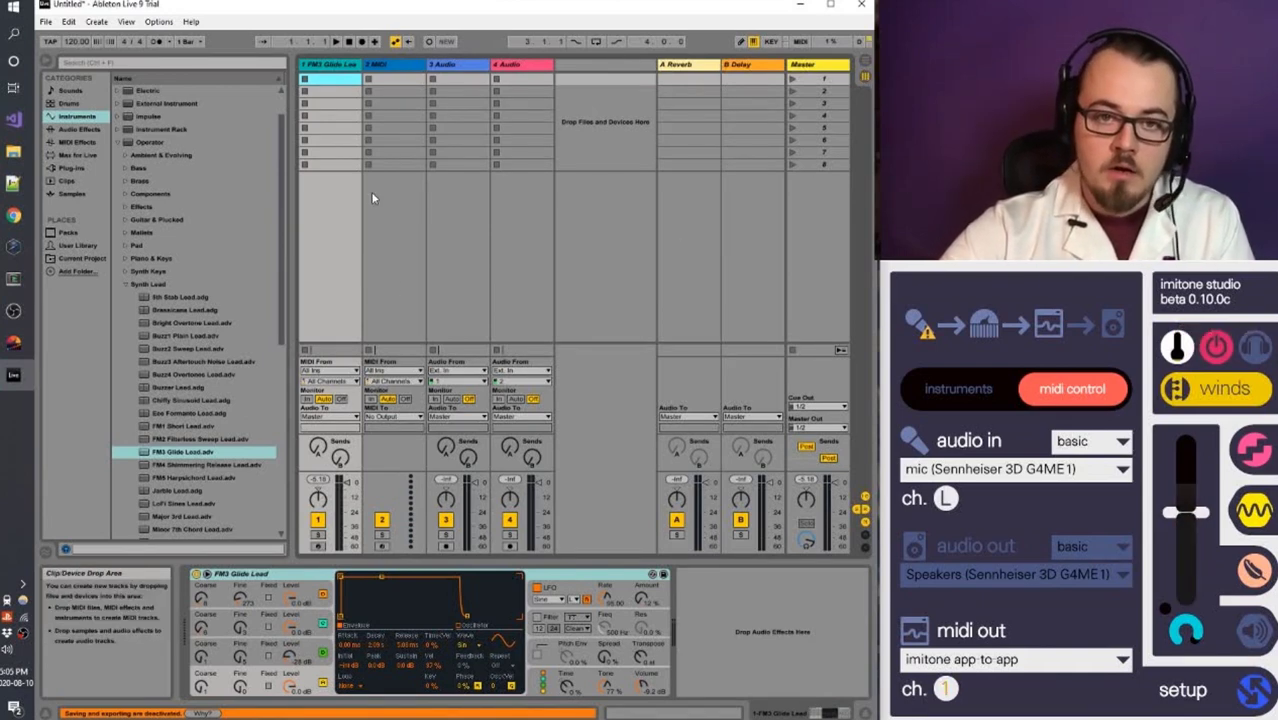
click(319, 545)
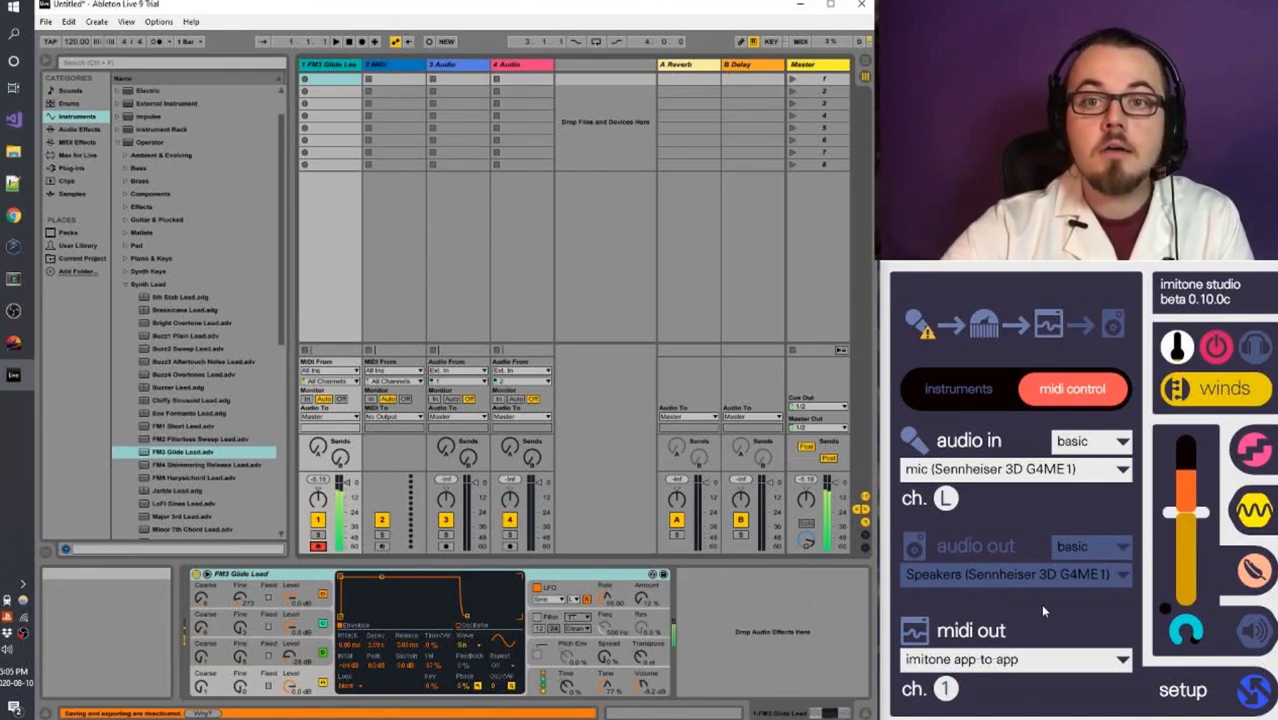
click(1182, 689)
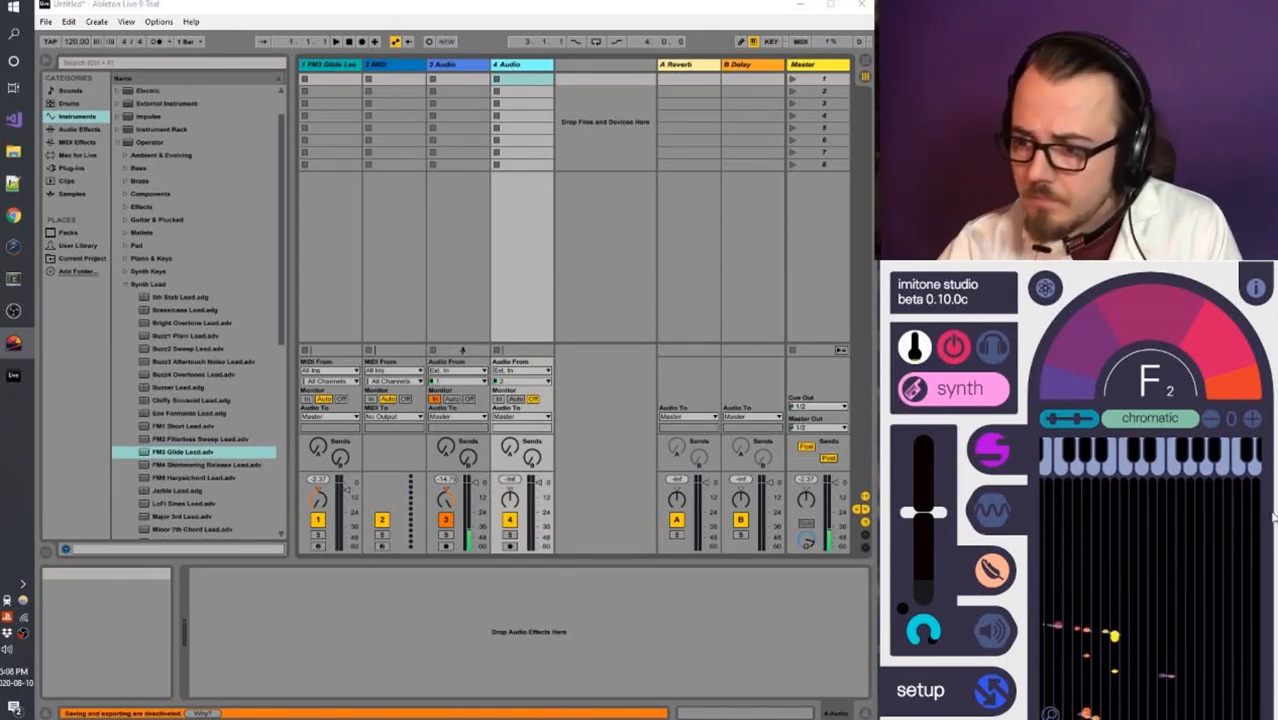
- Change imitone's scale from chromatic to blues
click(1156, 422)
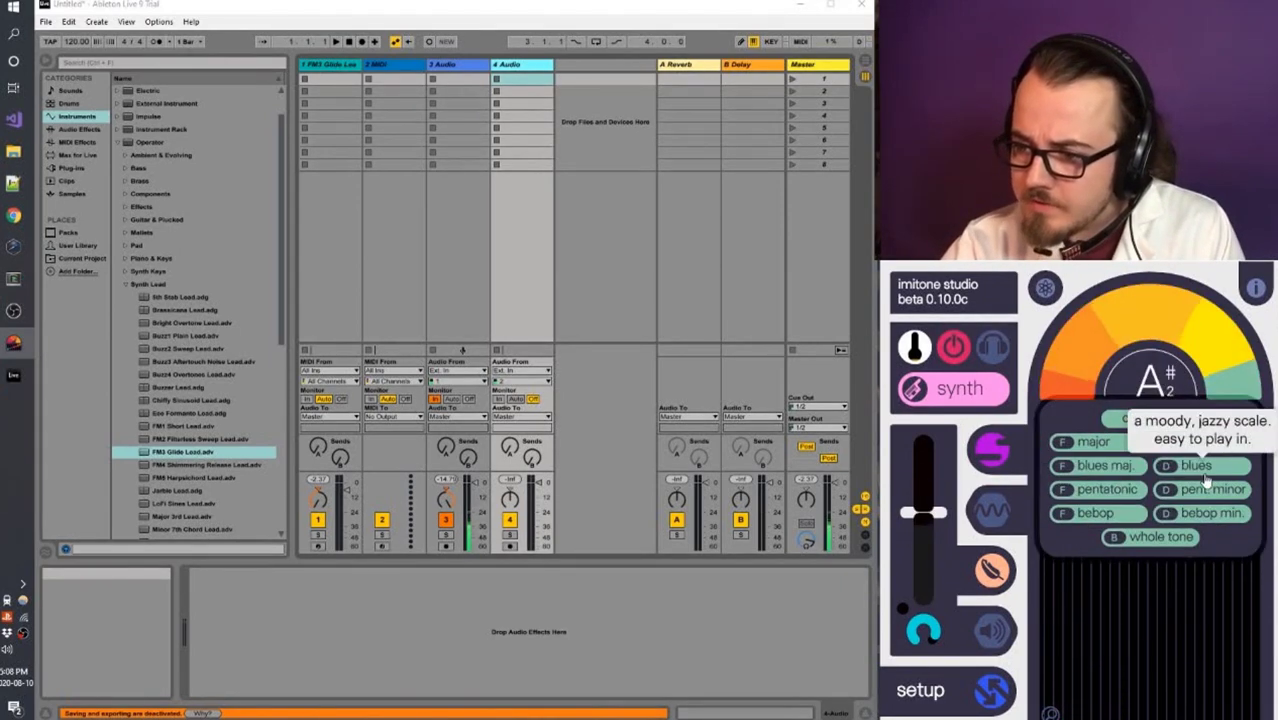
click(1202, 470)
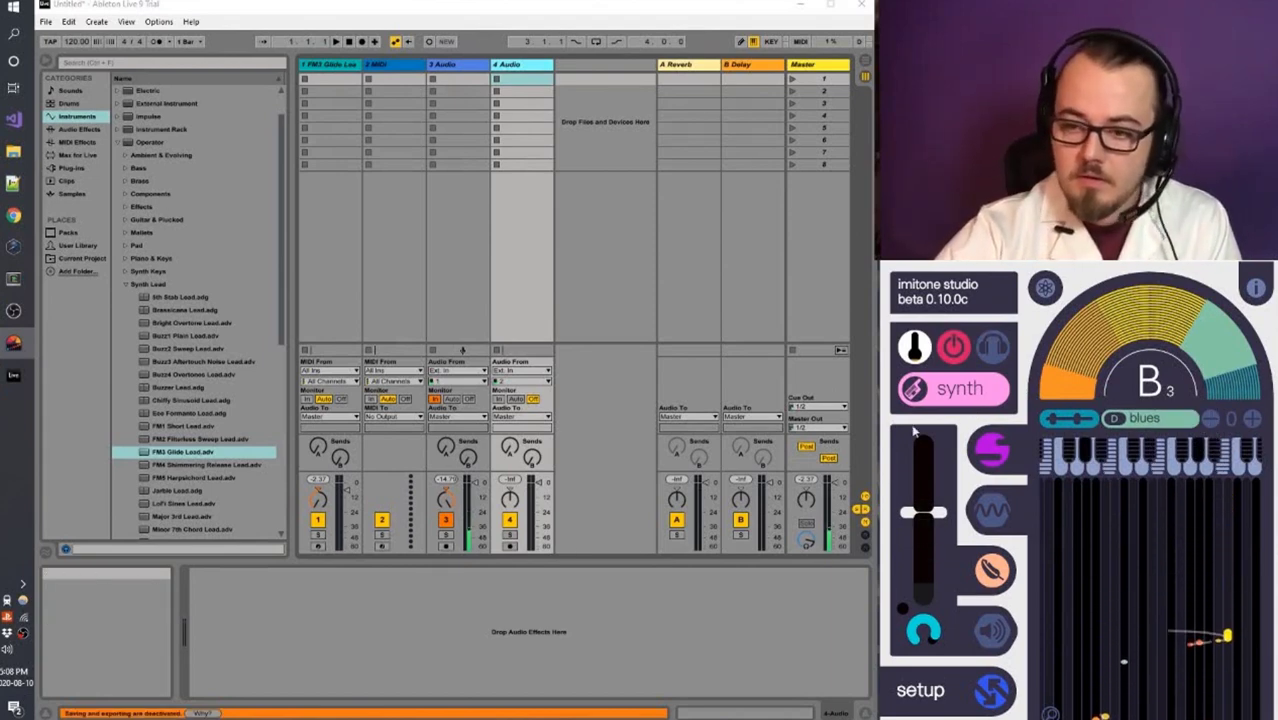
- Arm and then disarm the FM3 Glide Lead track, then bring up imitone's voice presets
click(320, 545)
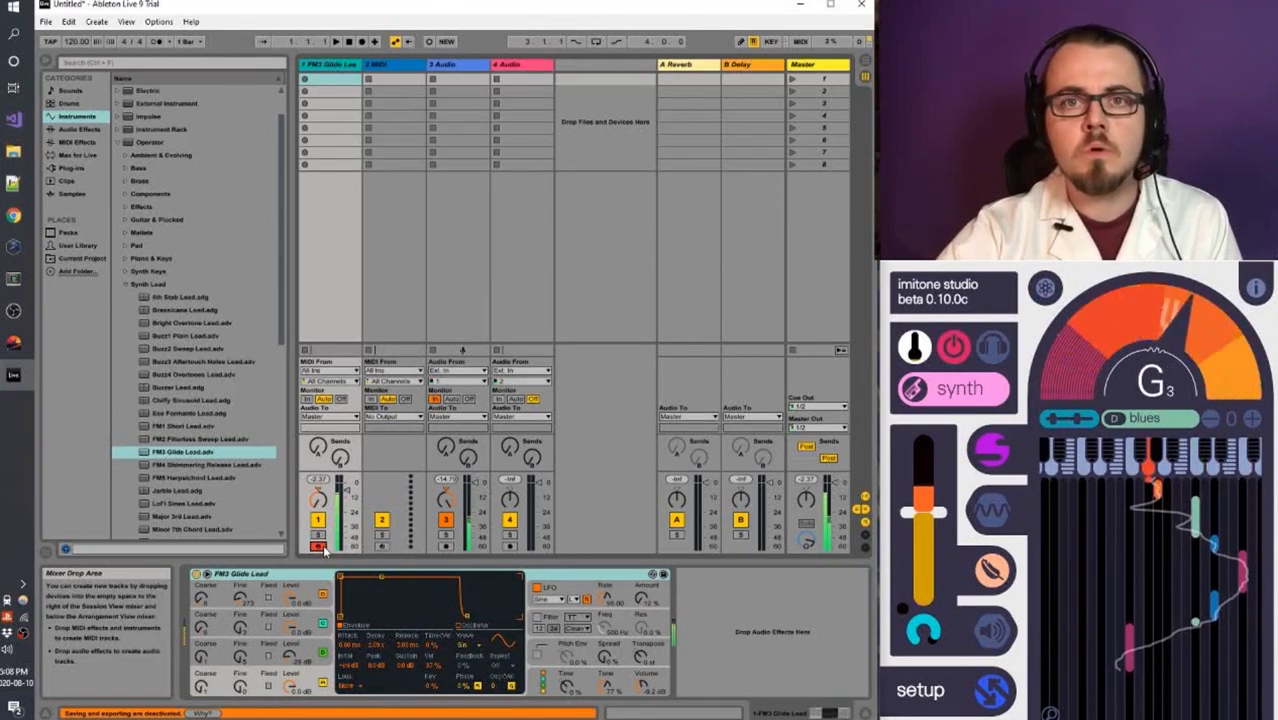
click(318, 545)
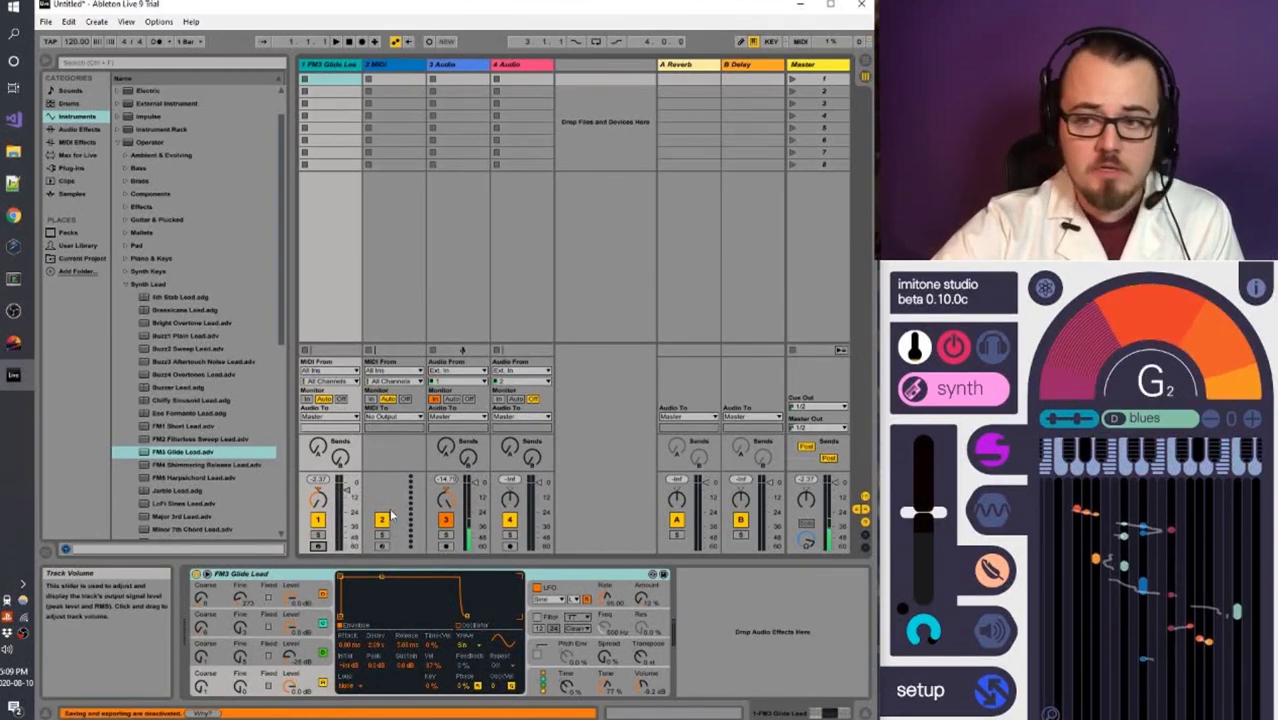
click(957, 394)
click(957, 394)
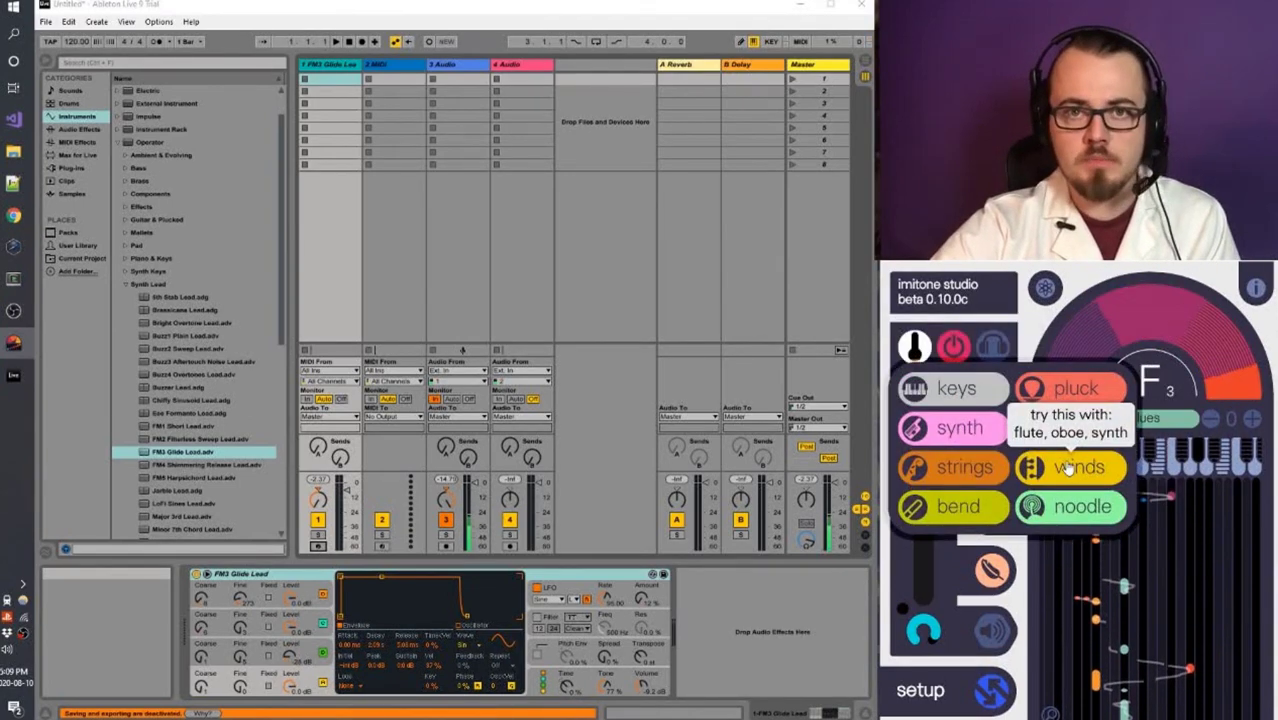
- Switch imitone to winds, set its octave shift to +12, and arm track 1
click(1068, 468)
click(318, 557)
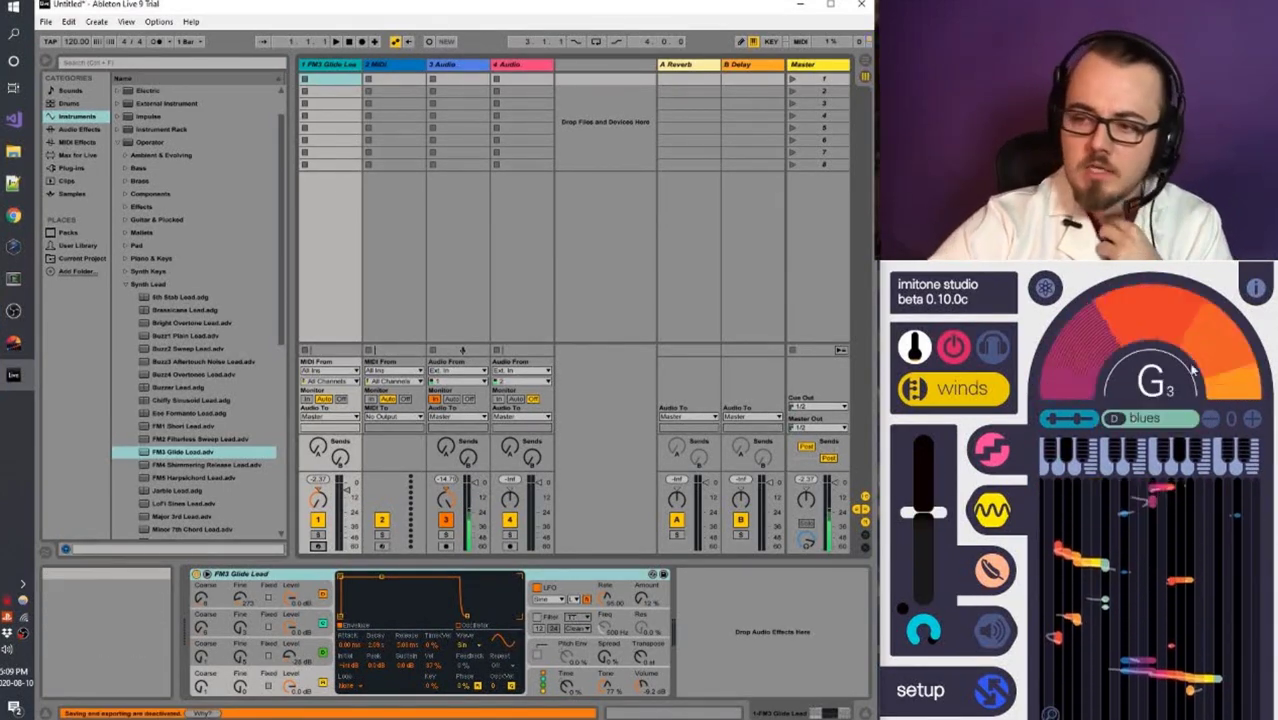
click(1210, 424)
click(1210, 424)
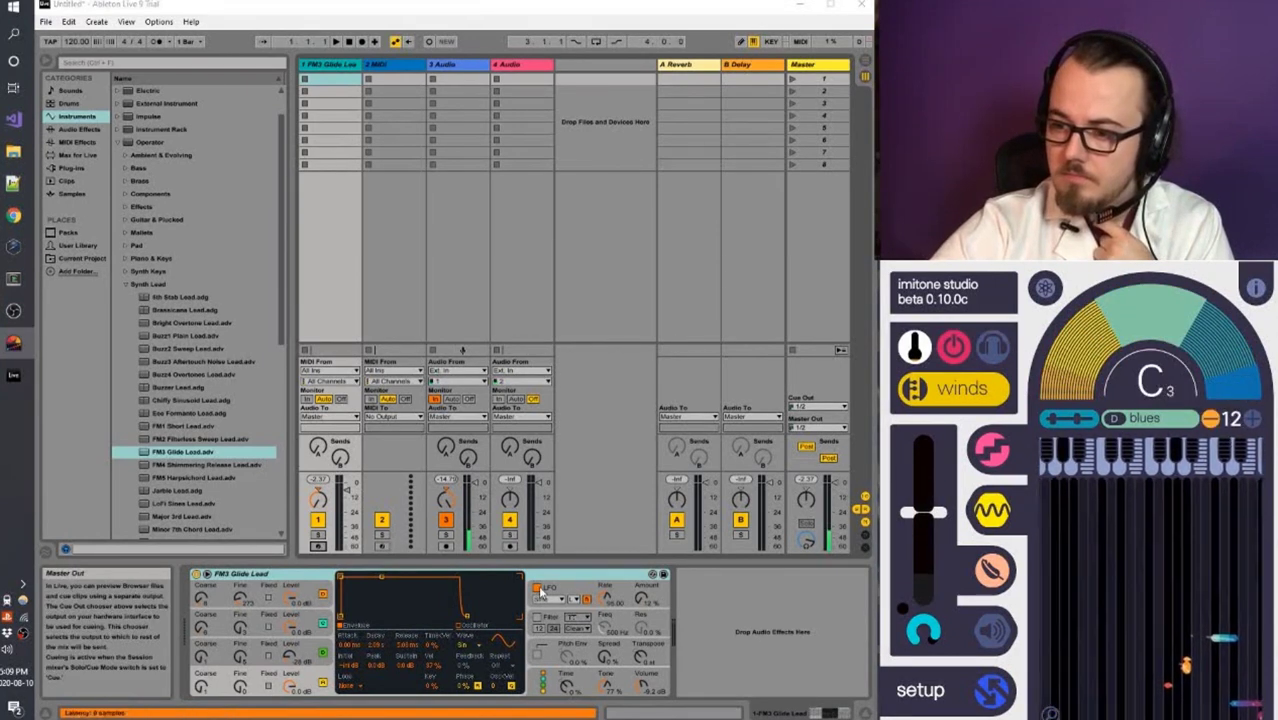
click(318, 549)
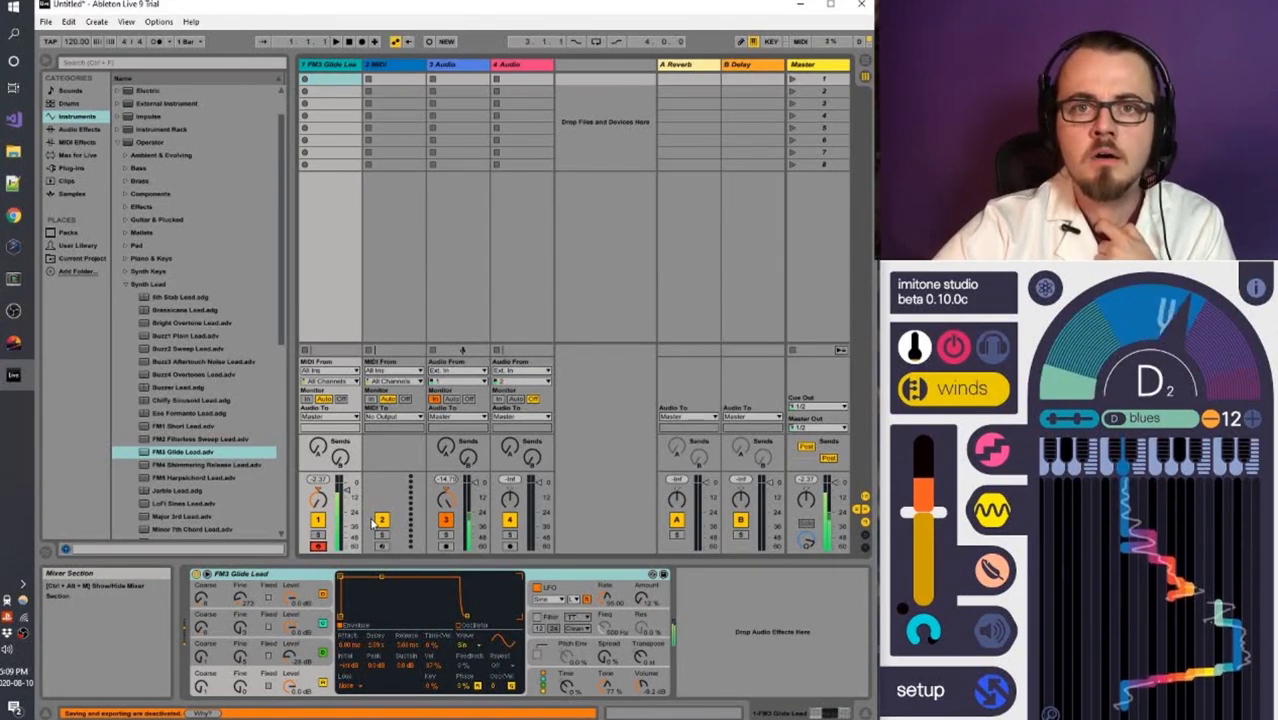
click(1250, 419)
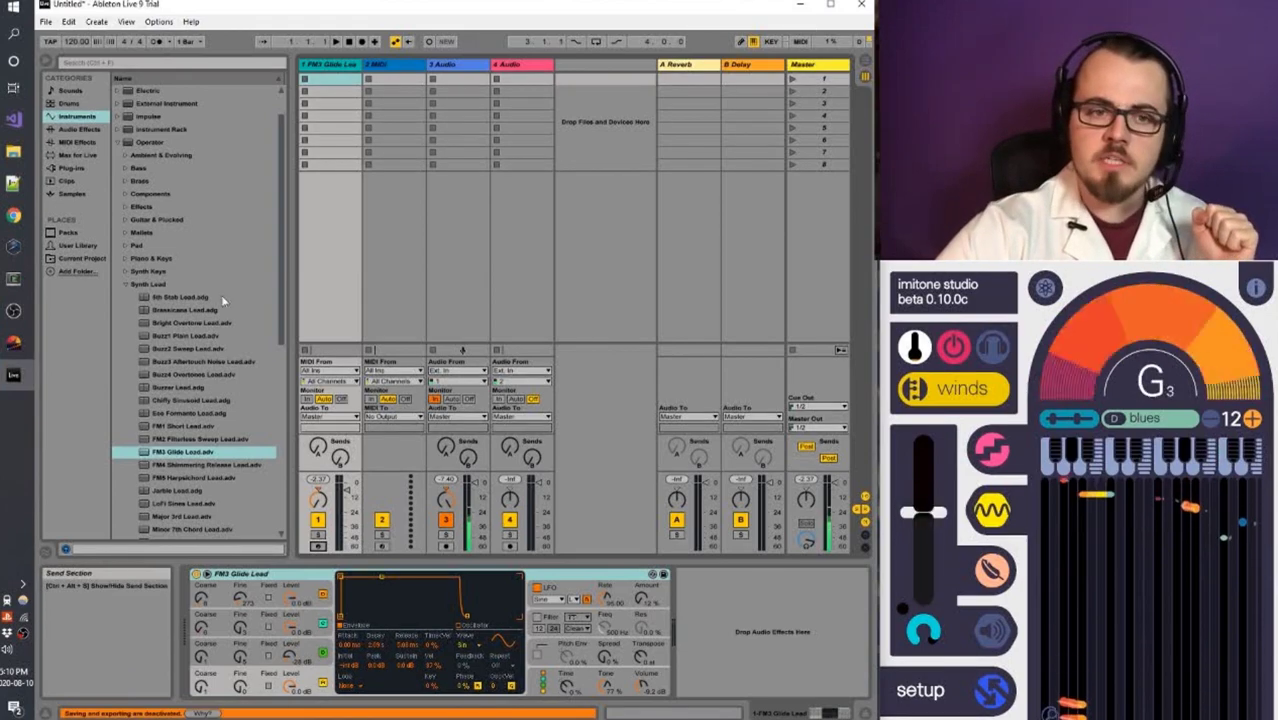
- Load a Brass preset onto track 1, set imitone to noodle, and arm track 1
click(125, 182)
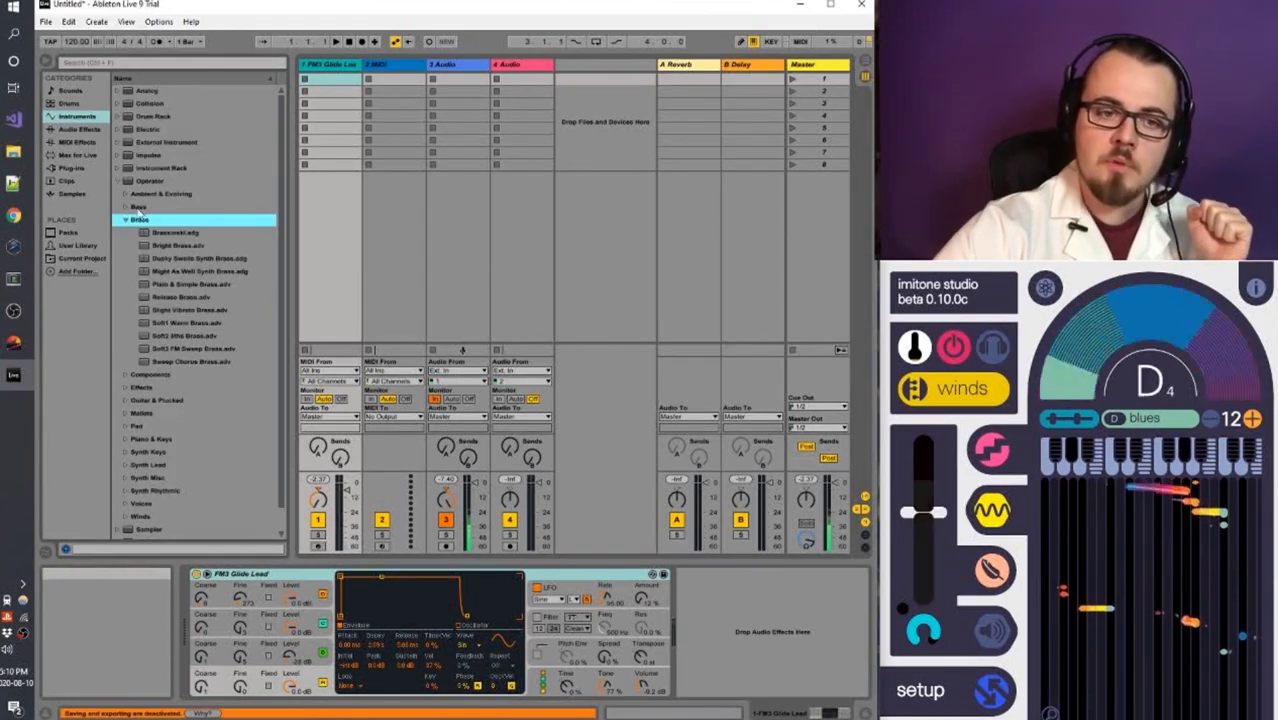
double_click(178, 245)
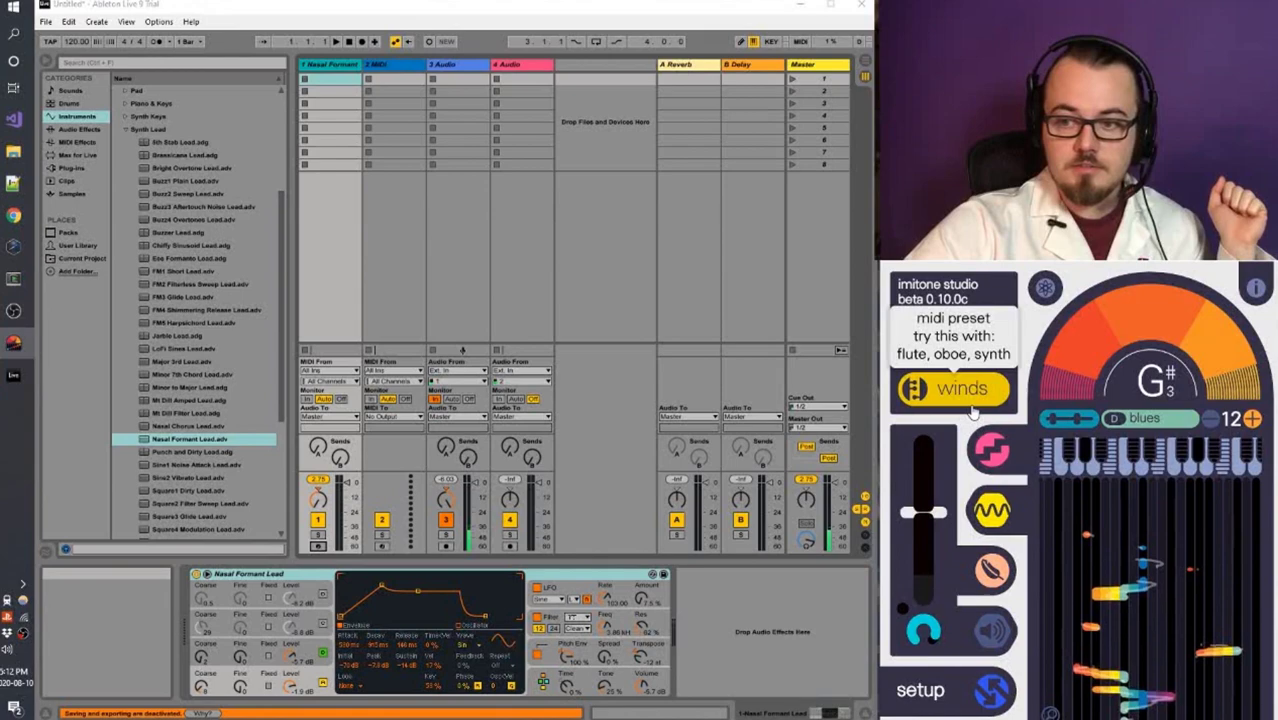
click(960, 392)
click(1068, 499)
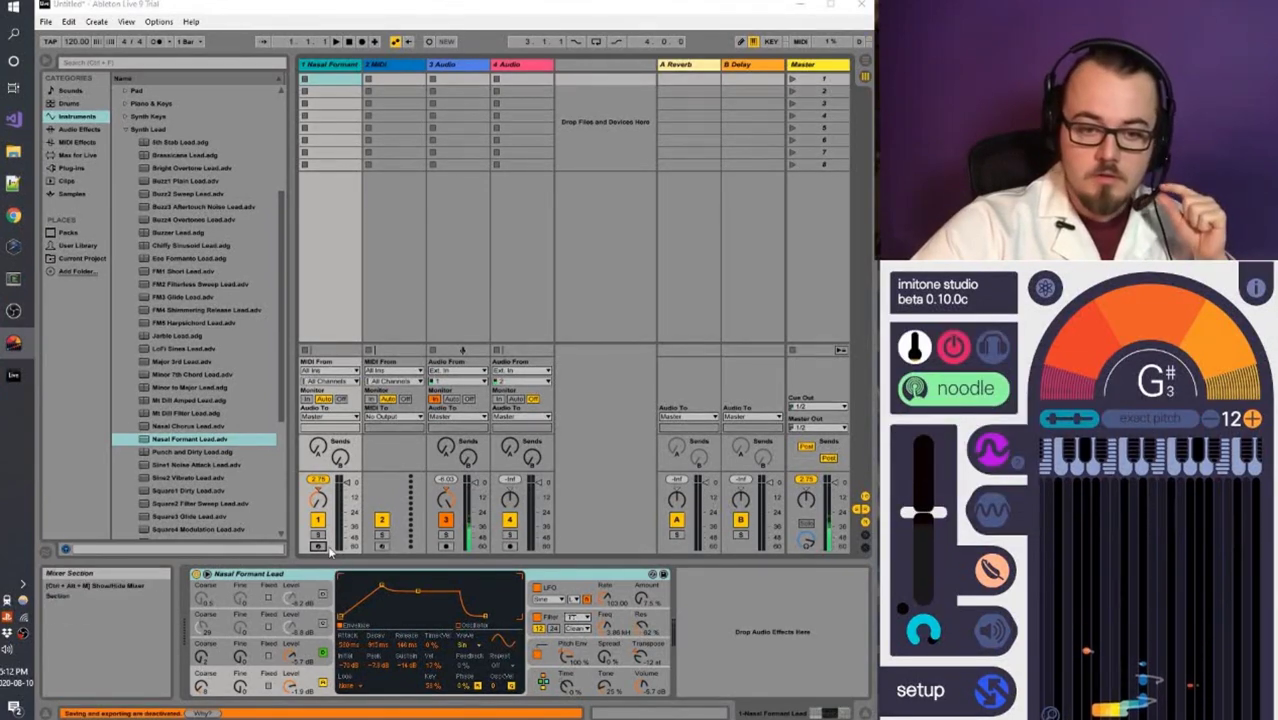
click(318, 546)
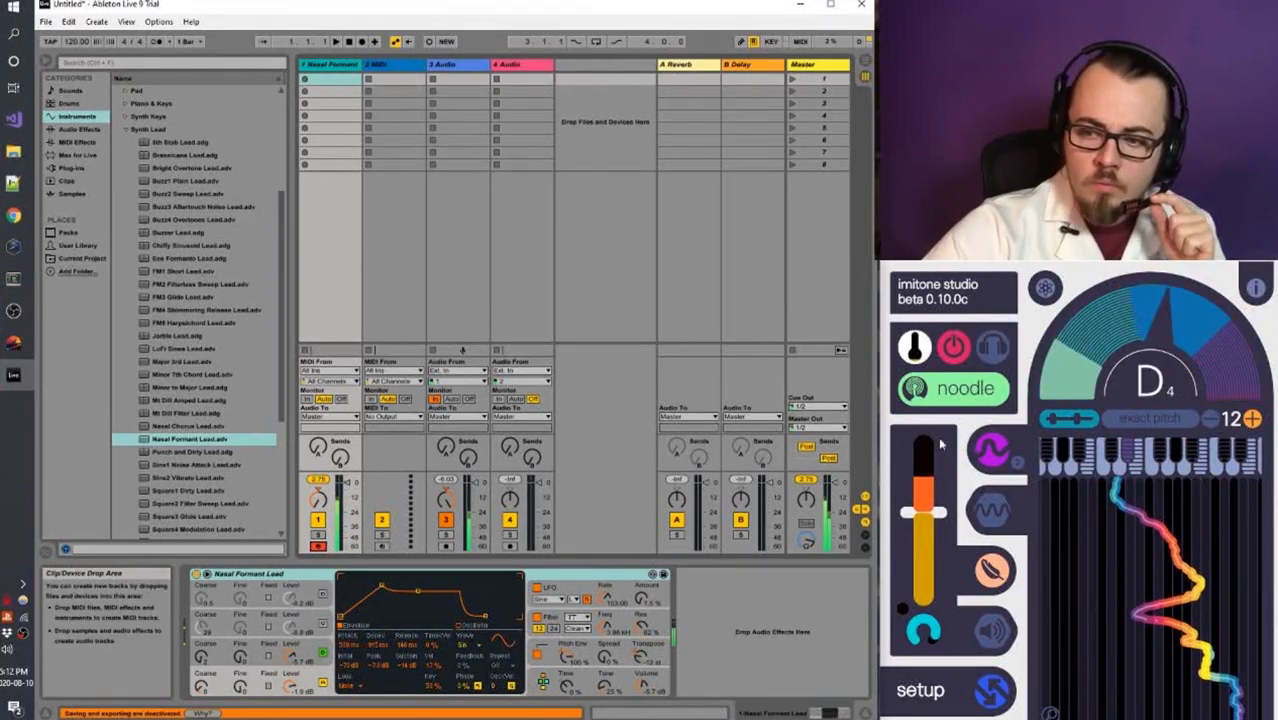
click(70, 90)
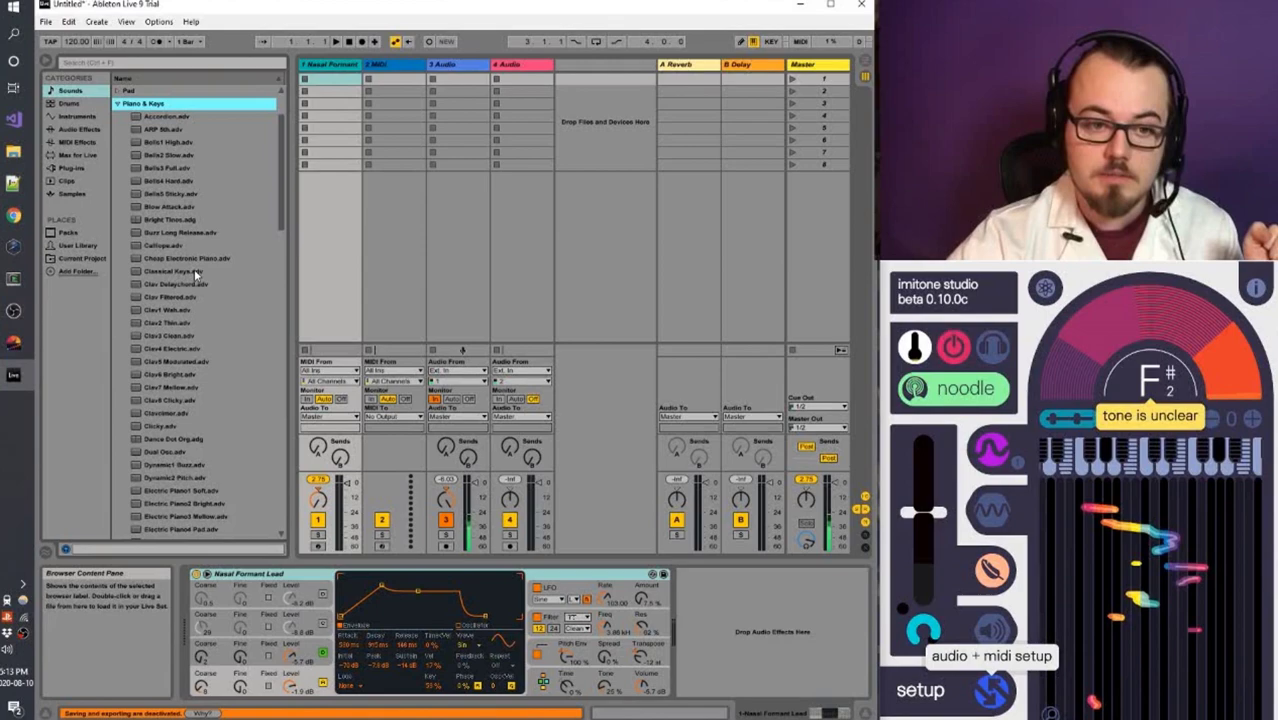
- Drag Grand Piano from Piano & Keys onto track 1 and change imitone's voice preset
scroll(194, 269, down, 5)
drag(175, 413, 627, 271)
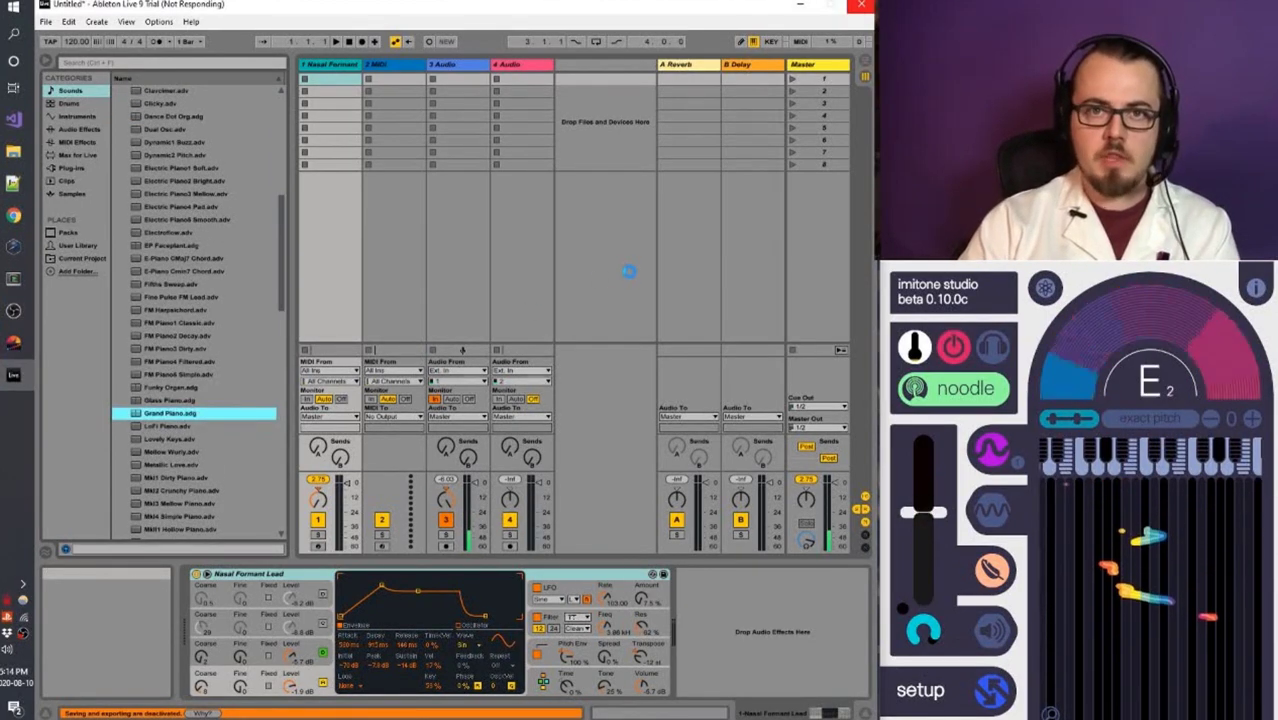
click(970, 398)
click(955, 390)
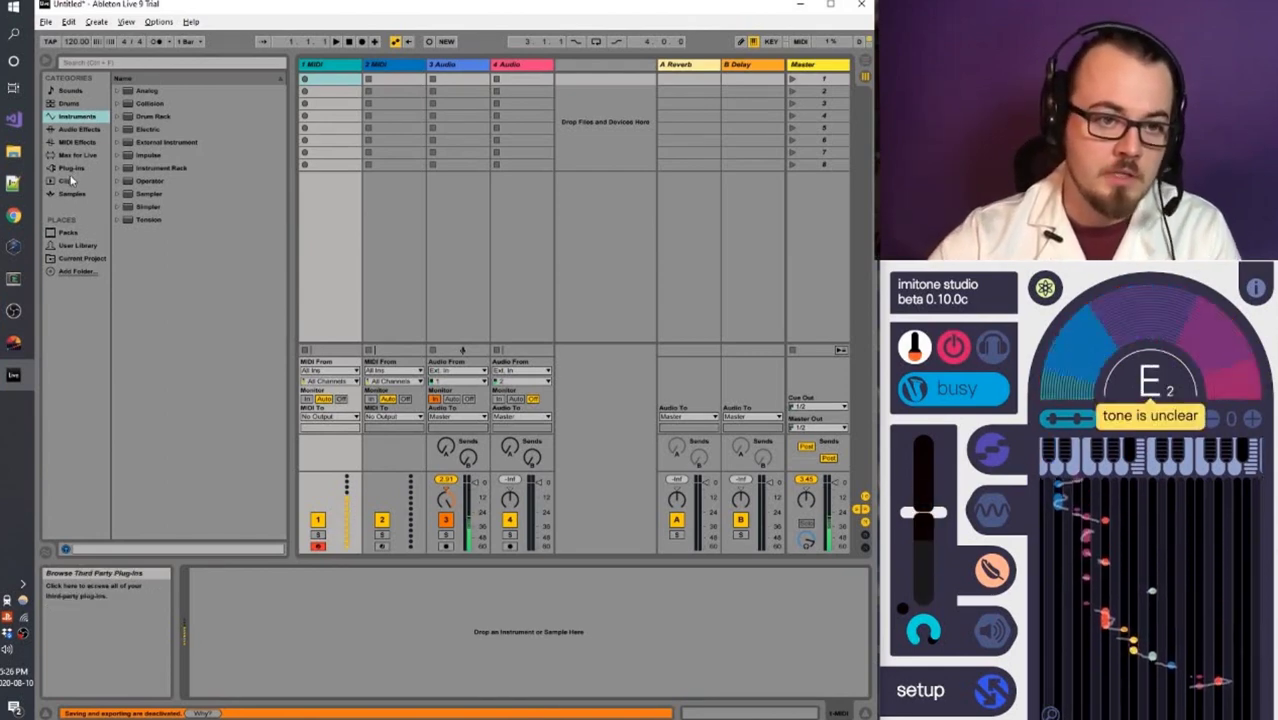
- Load SWAM Tenor Sax 64bit from the SWAM > Saxophones > TenorSax plug-in folder onto track 1, then show Arrangement View
click(70, 170)
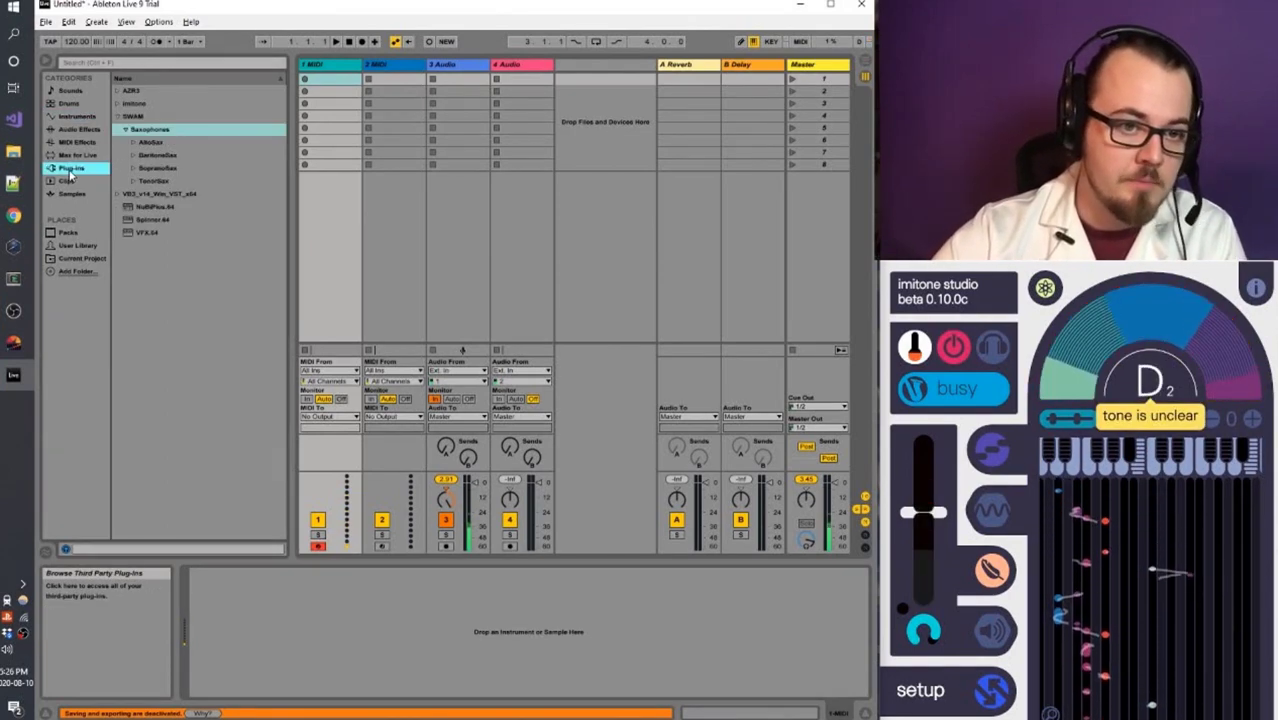
click(153, 180)
double_click(195, 193)
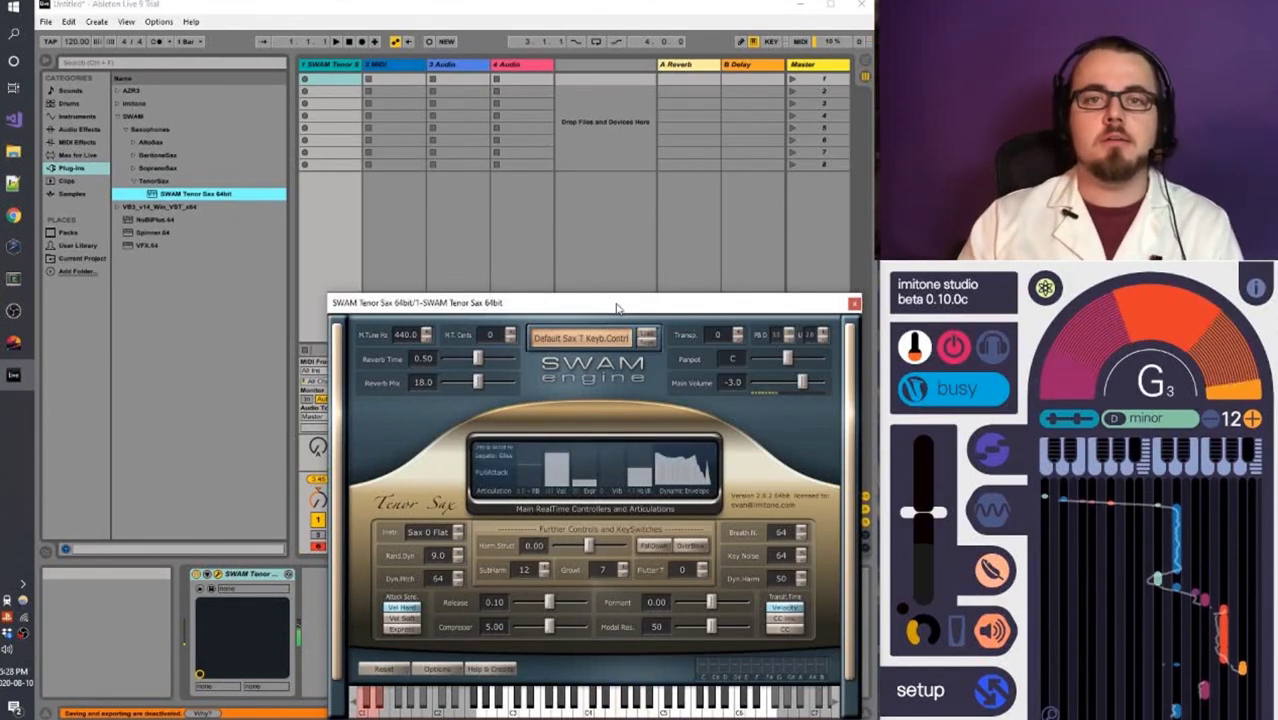
click(582, 226)
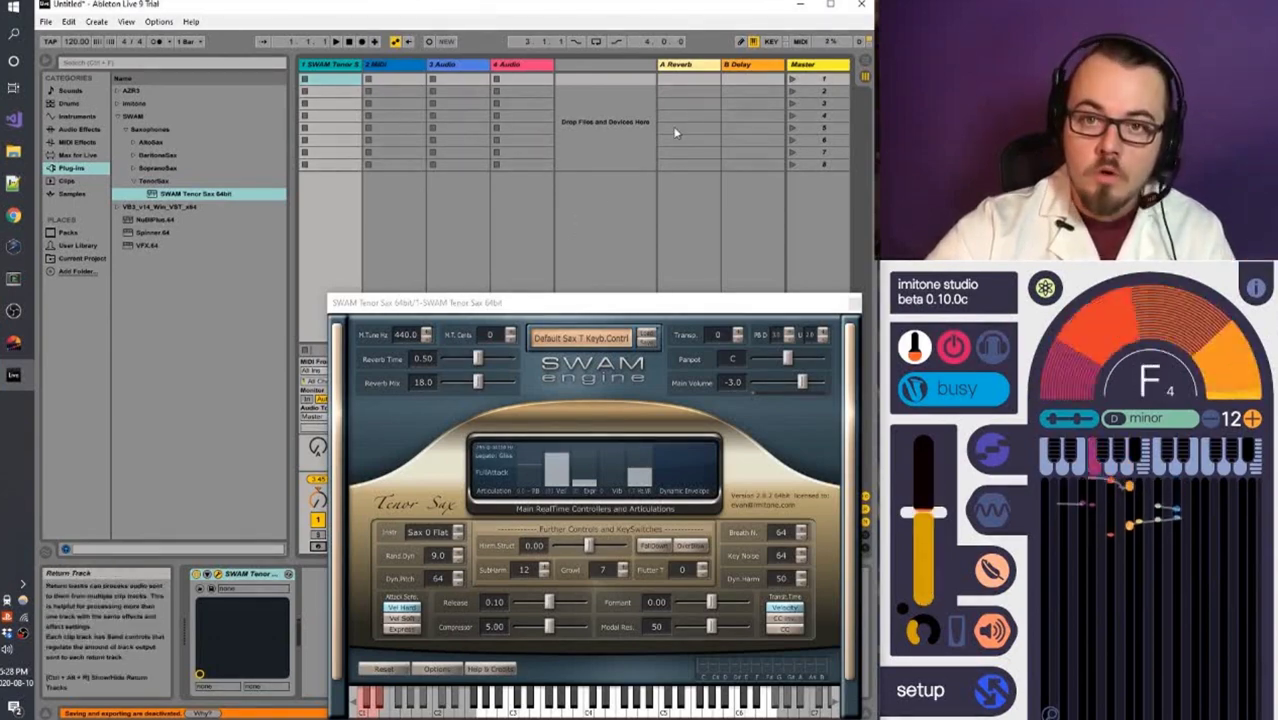
click(866, 64)
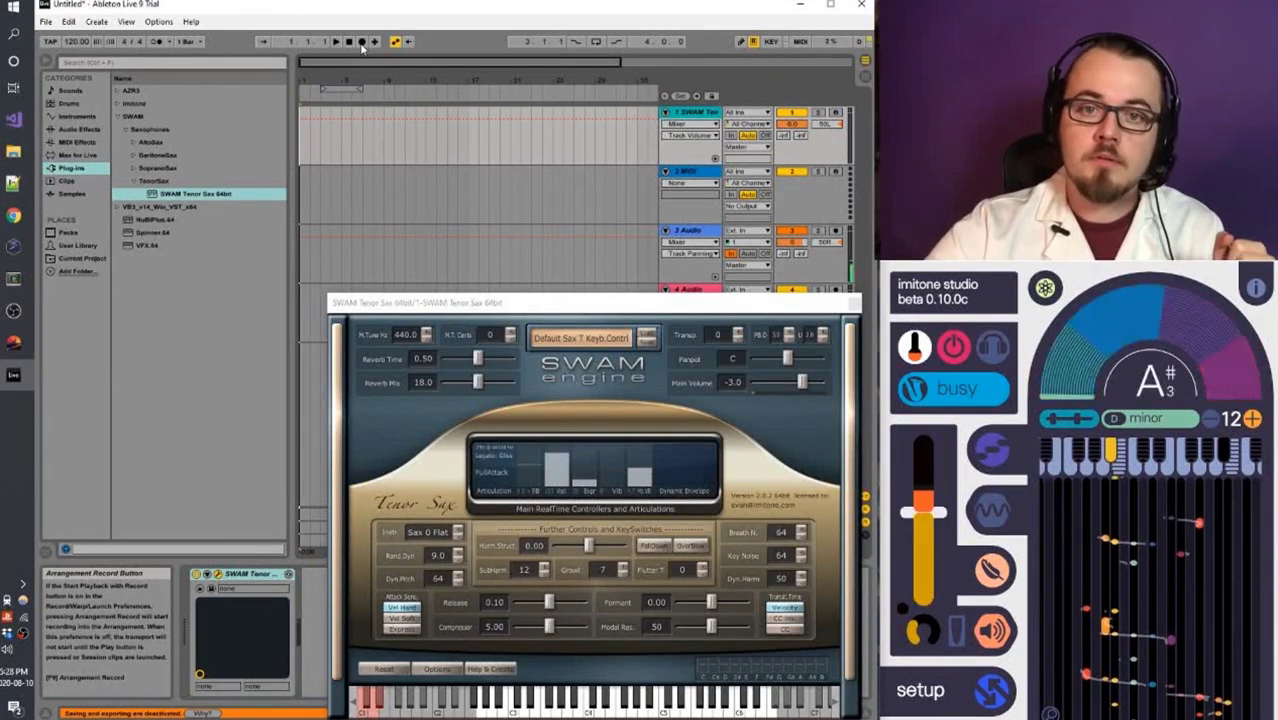
- Arm track 1, record a sung Tenor Sax take, play it back, and close the SWAM plug-in window
click(836, 113)
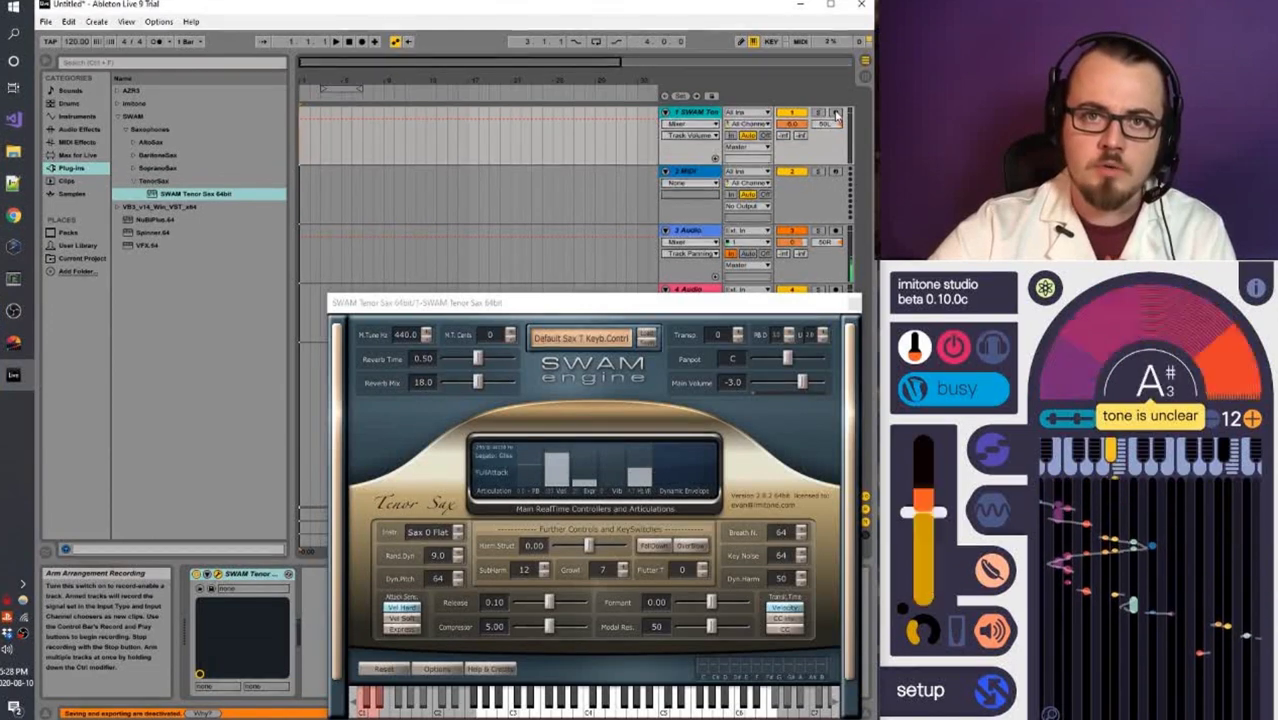
click(362, 42)
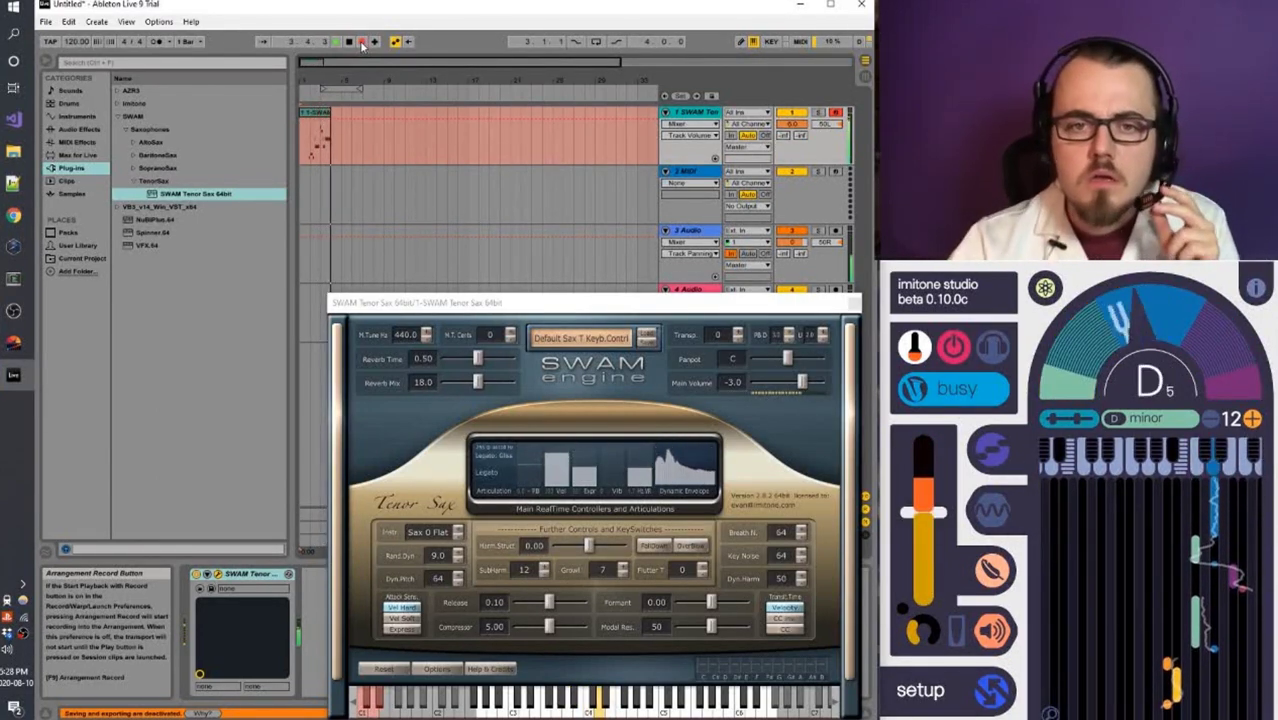
click(348, 42)
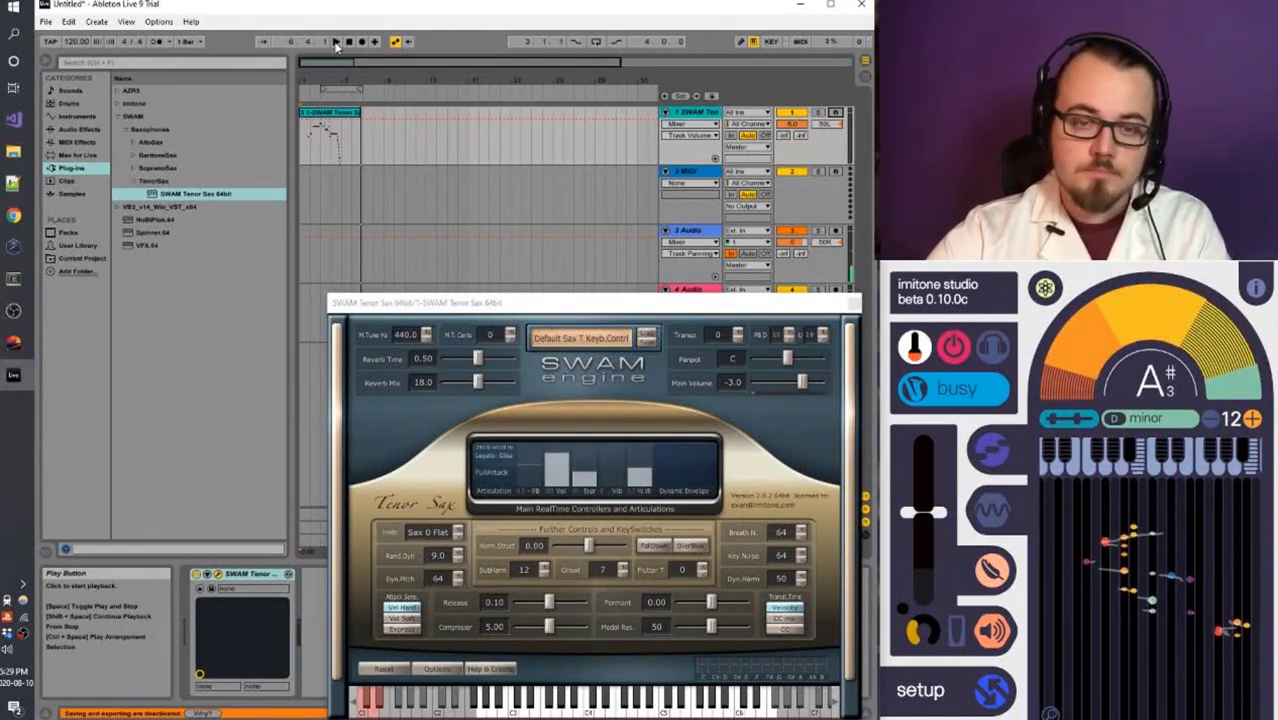
click(337, 43)
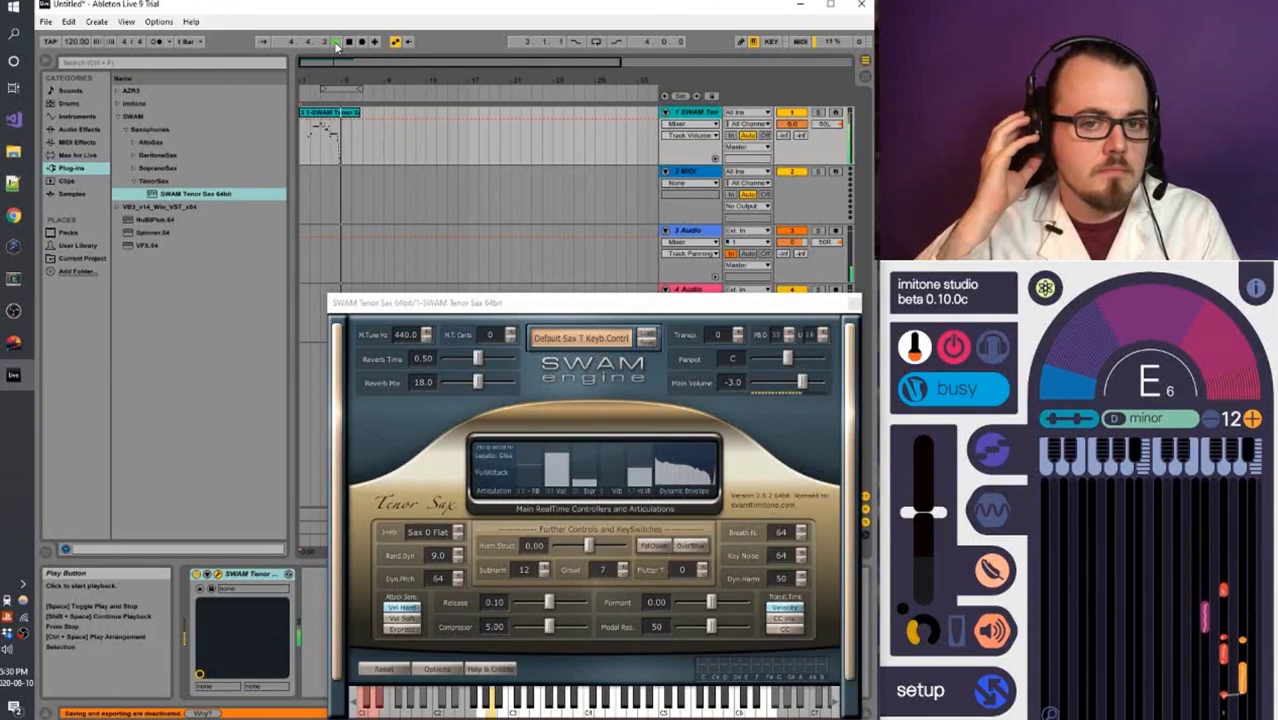
click(395, 163)
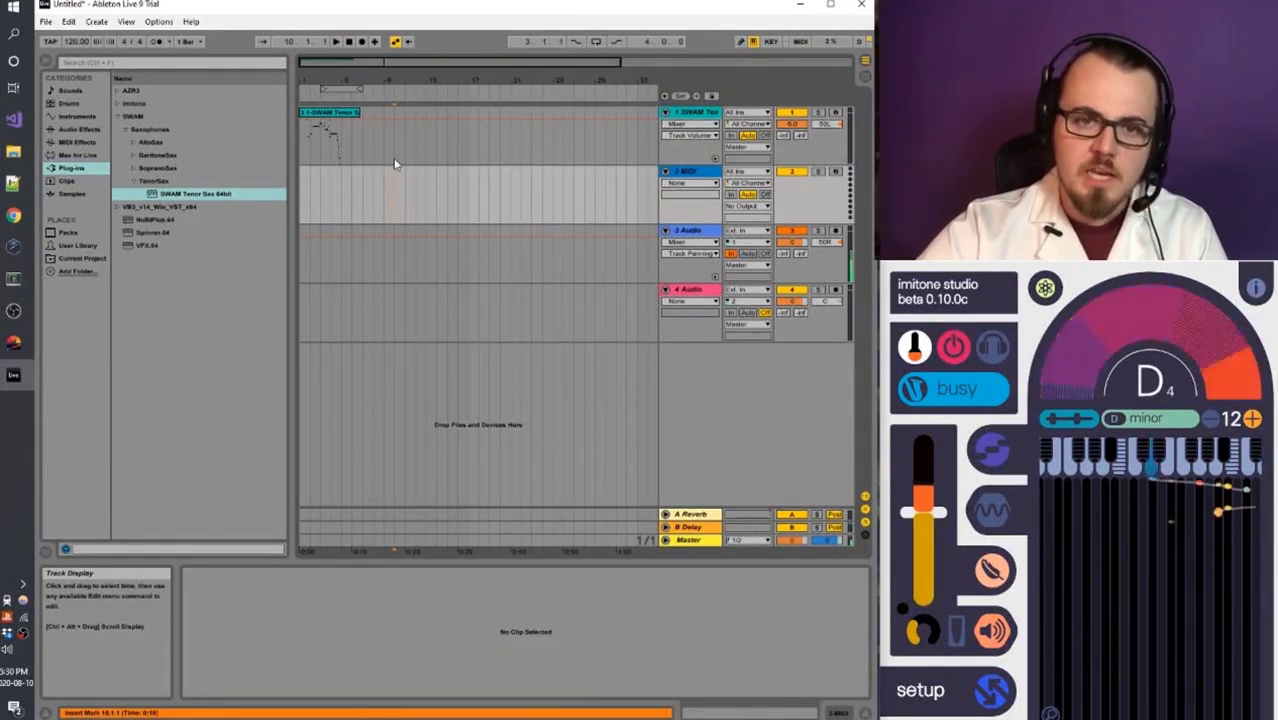
- Open the recorded clip in the MIDI note editor, check the trailing low A2 note, and play from 4.4.2
click(340, 140)
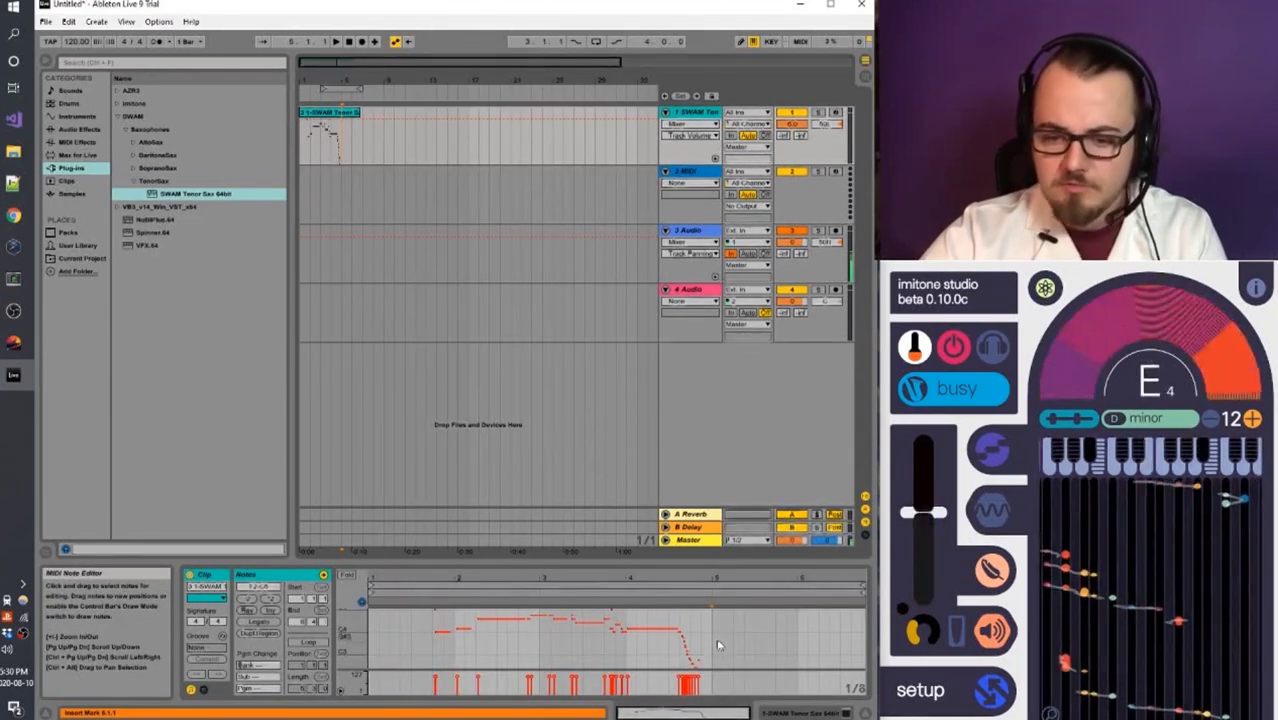
click(707, 641)
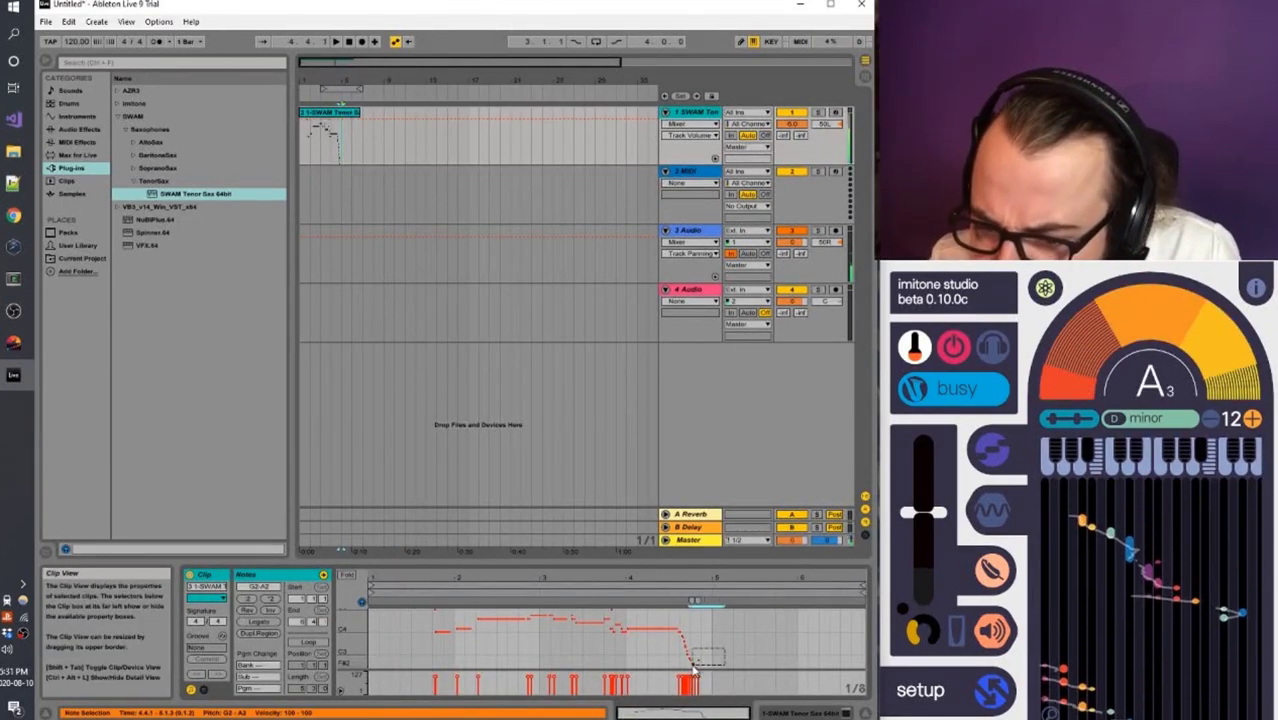
click(697, 670)
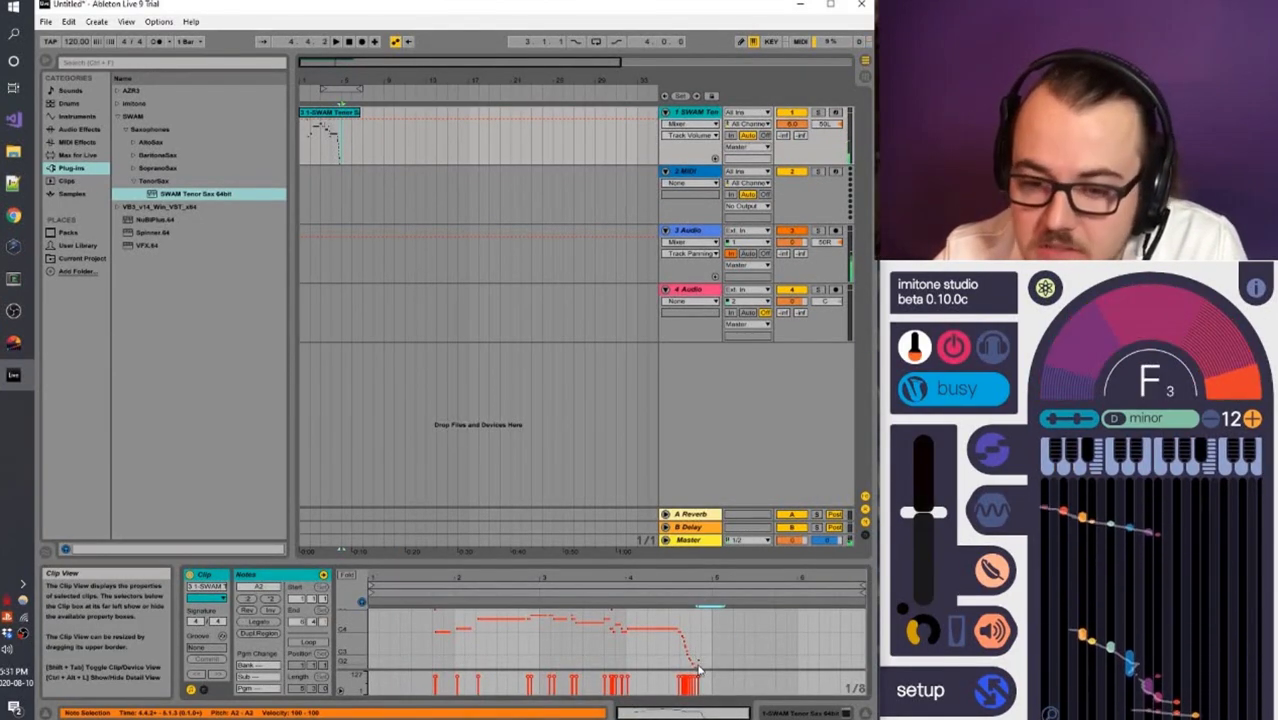
click(697, 670)
click(336, 42)
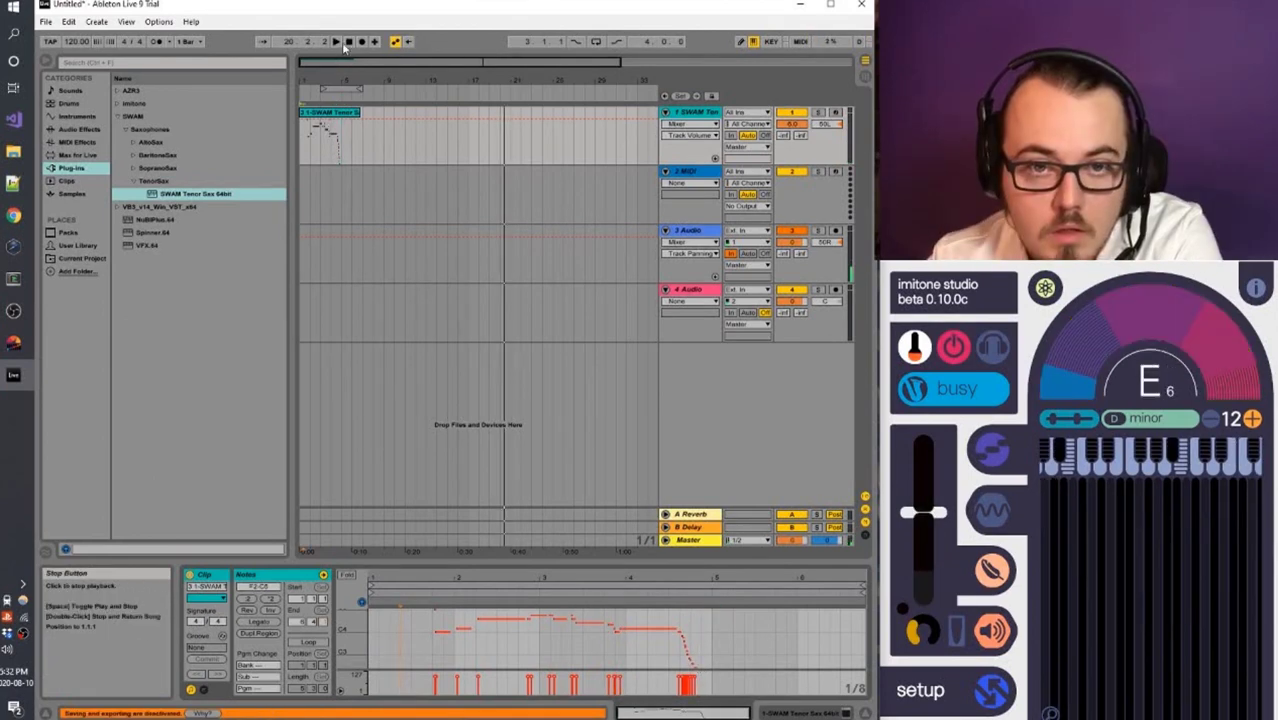